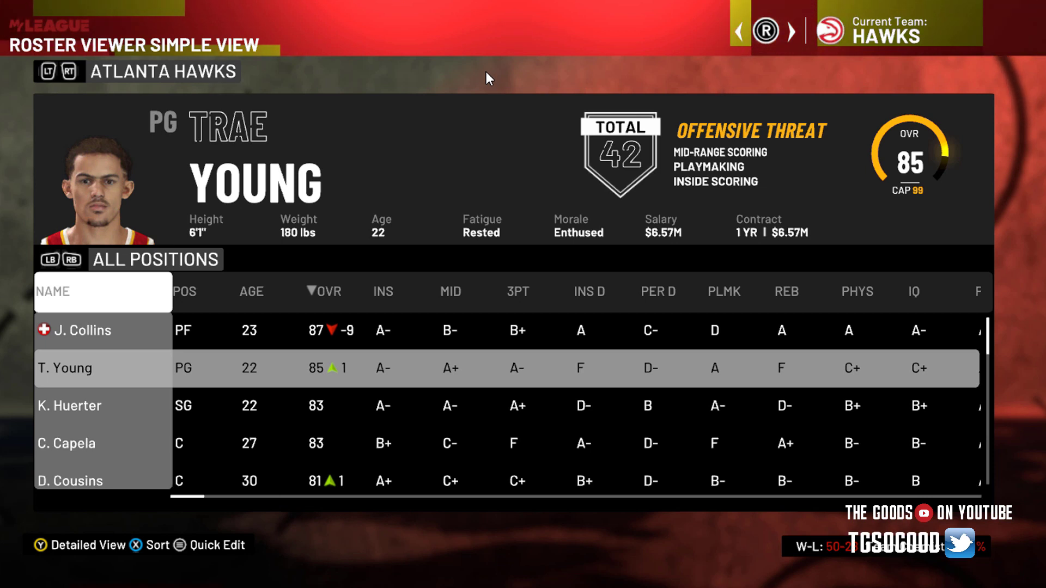
Step: Browse J. Collins' and K. Huerter's roster cards, then exit the Atlanta Hawks roster viewer
{"action": "key", "text": "Right"}
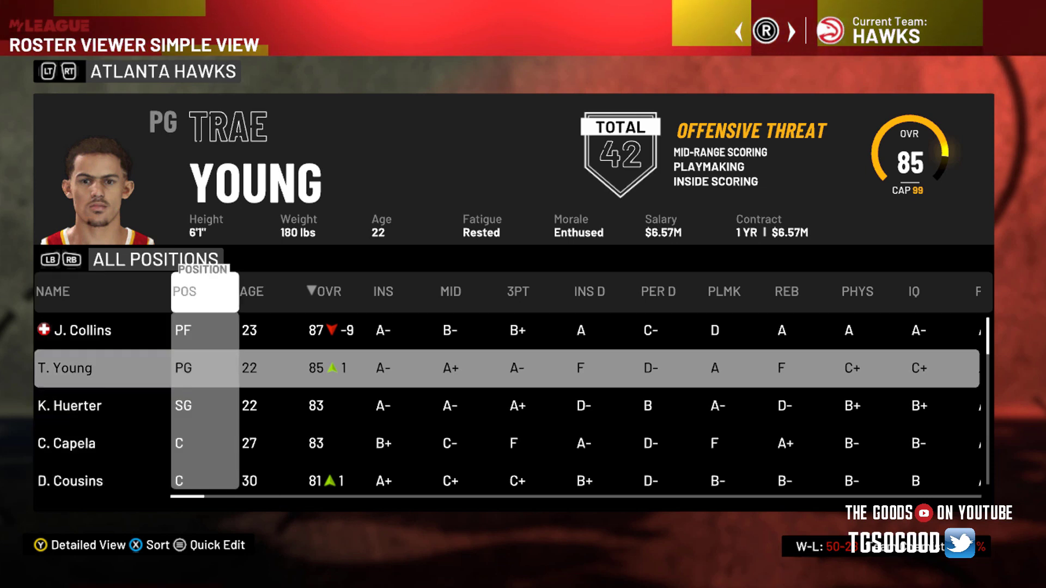
{"action": "key", "text": "Up"}
{"action": "key", "text": "Down"}
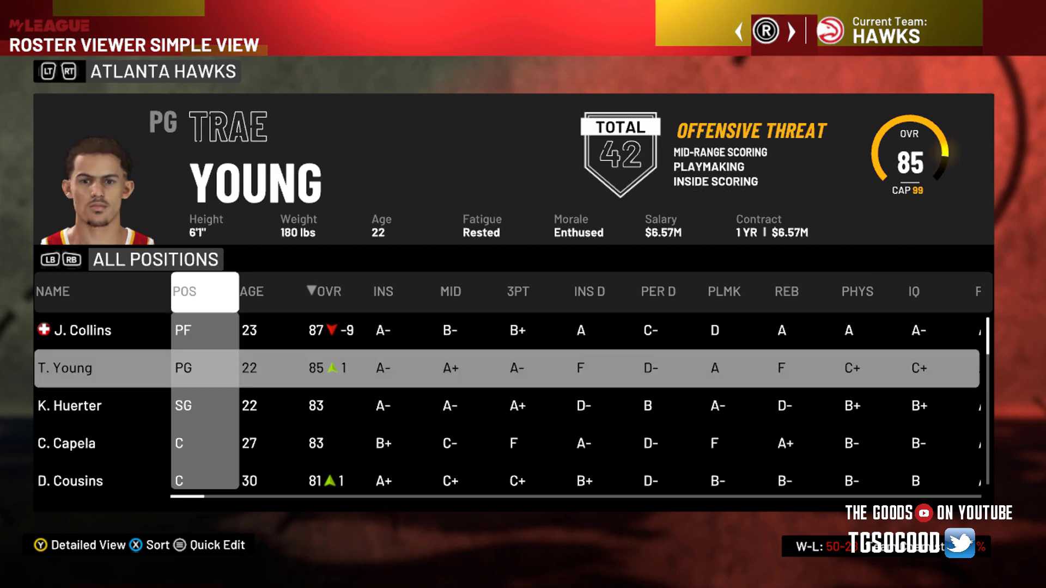
{"action": "key", "text": "Down"}
{"action": "key", "text": "Up"}
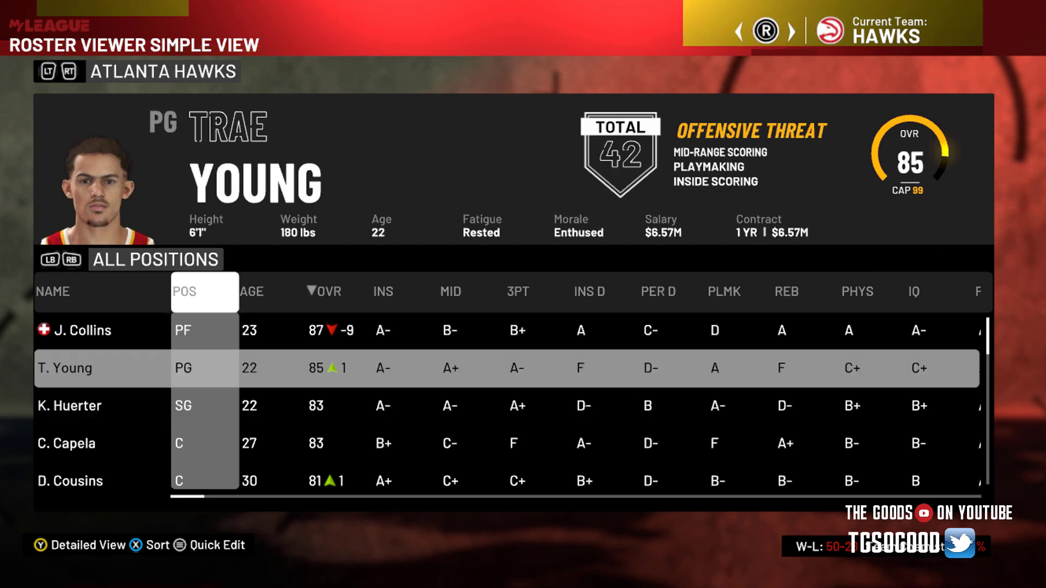
{"action": "key", "text": "Down"}
{"action": "key", "text": "Up"}
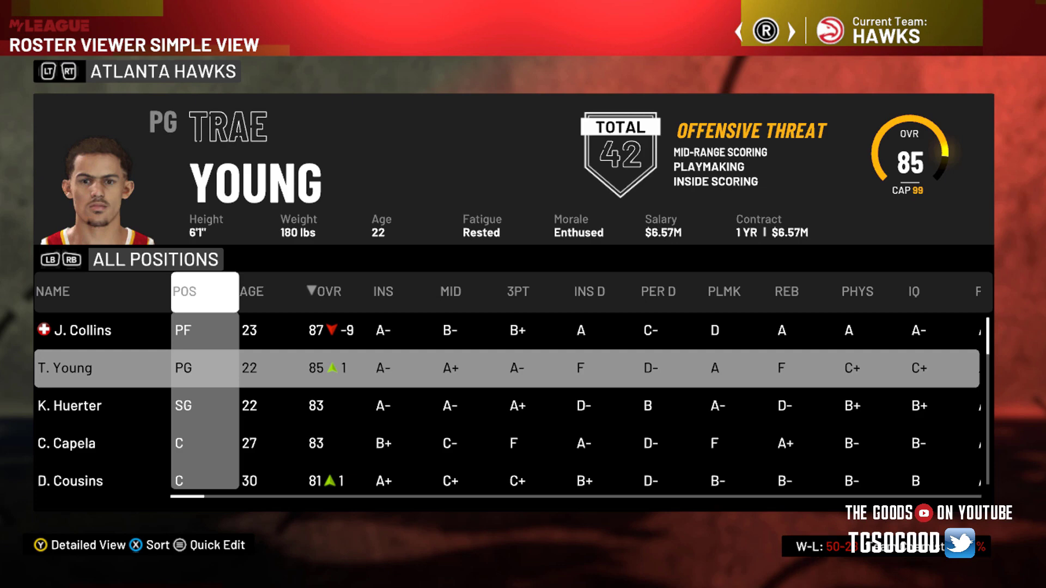
{"action": "key", "text": "Escape"}
Step: Move through the MyLeague tabs to the Front Office section
{"action": "key", "text": "e"}
{"action": "key", "text": "e"}
{"action": "key", "text": "e"}
{"action": "key", "text": "e"}
{"action": "key", "text": "e"}
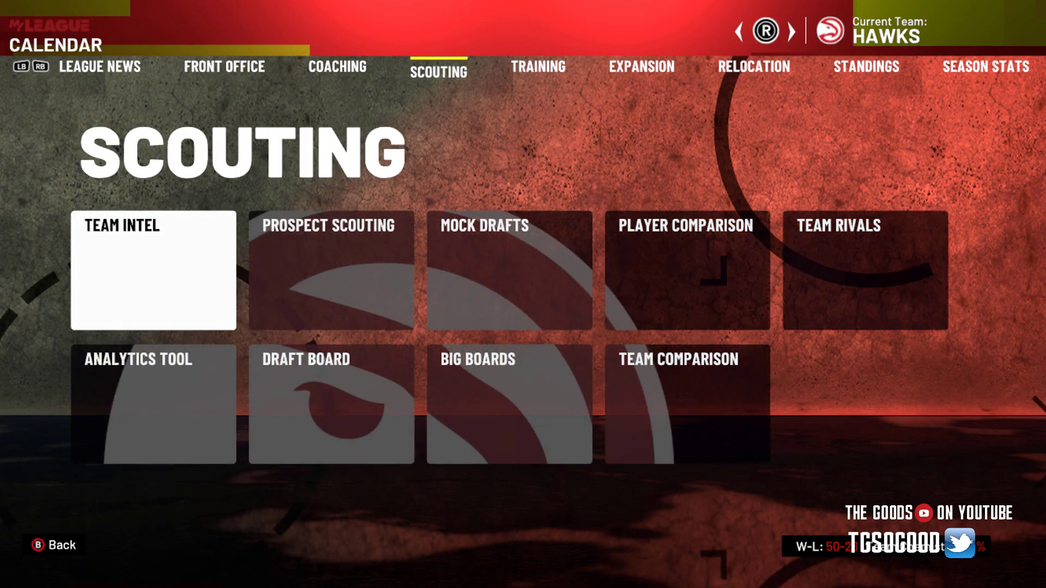
{"action": "key", "text": "q"}
{"action": "key", "text": "q"}
{"action": "key", "text": "q"}
{"action": "key", "text": "q"}
{"action": "key", "text": "q"}
{"action": "key", "text": "q"}
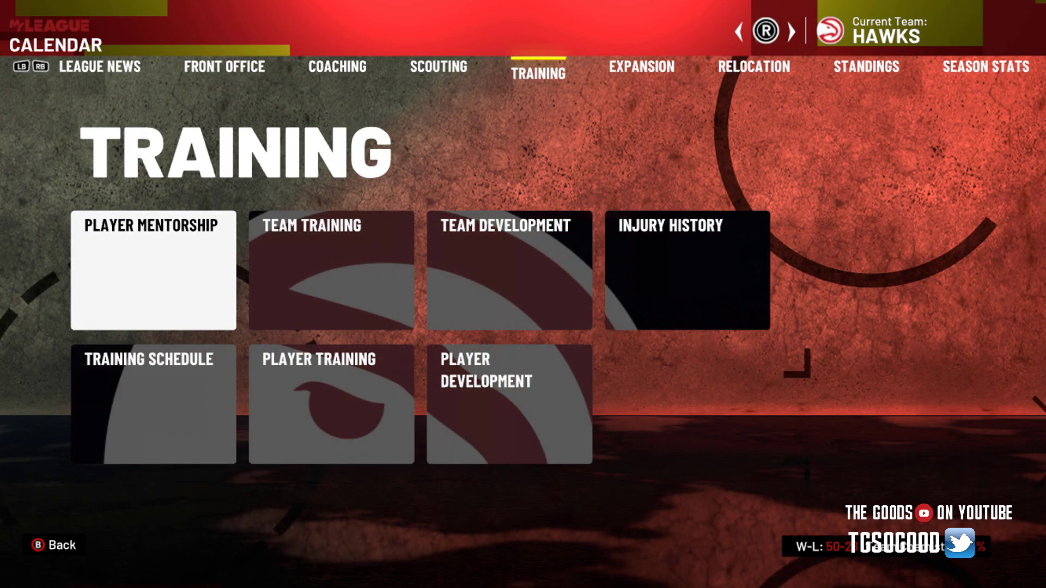
{"action": "key", "text": "Right"}
{"action": "key", "text": "Right"}
{"action": "key", "text": "Left"}
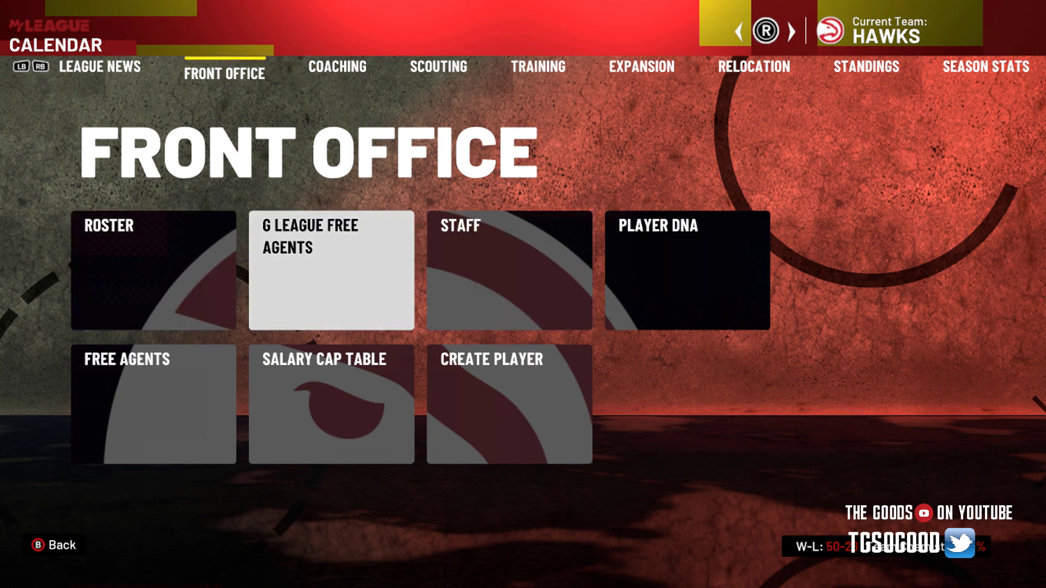
{"action": "key", "text": "q"}
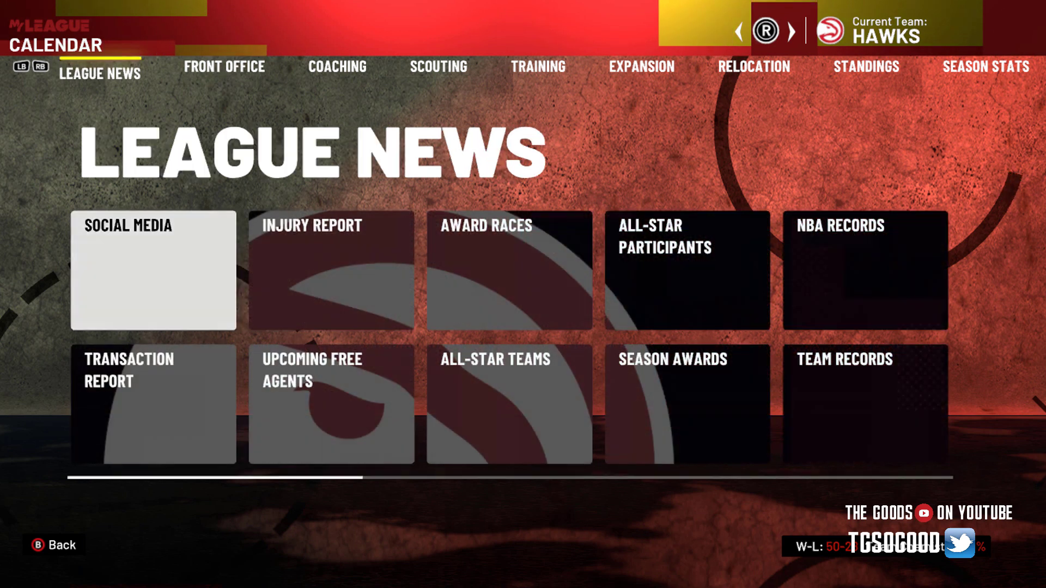
{"action": "key", "text": "e"}
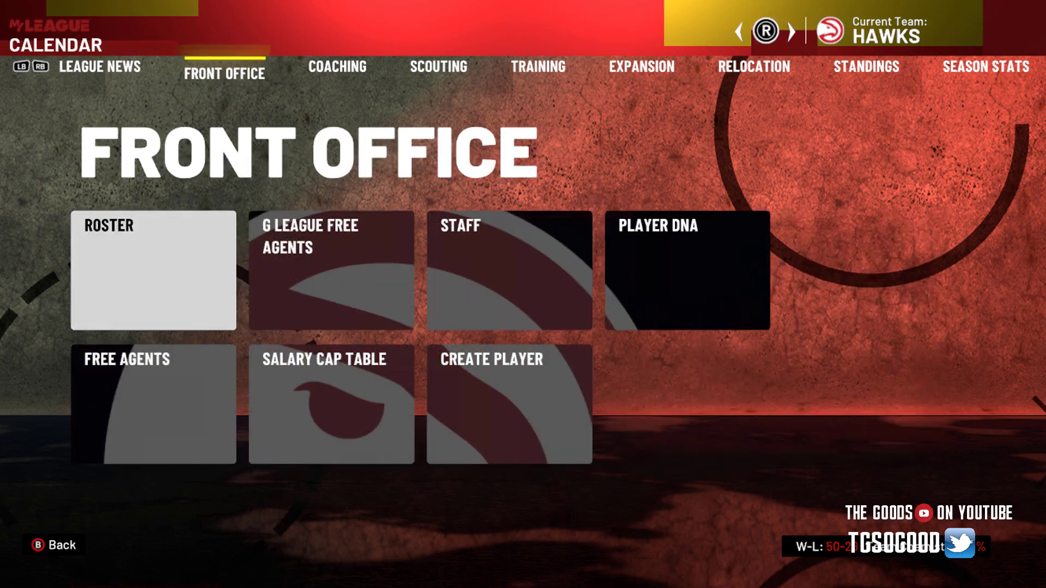
{"action": "key", "text": "Down"}
Step: Open the Create Player list and bring up options for the first created player
{"action": "key", "text": "Right"}
{"action": "key", "text": "Right"}
{"action": "key", "text": "Return"}
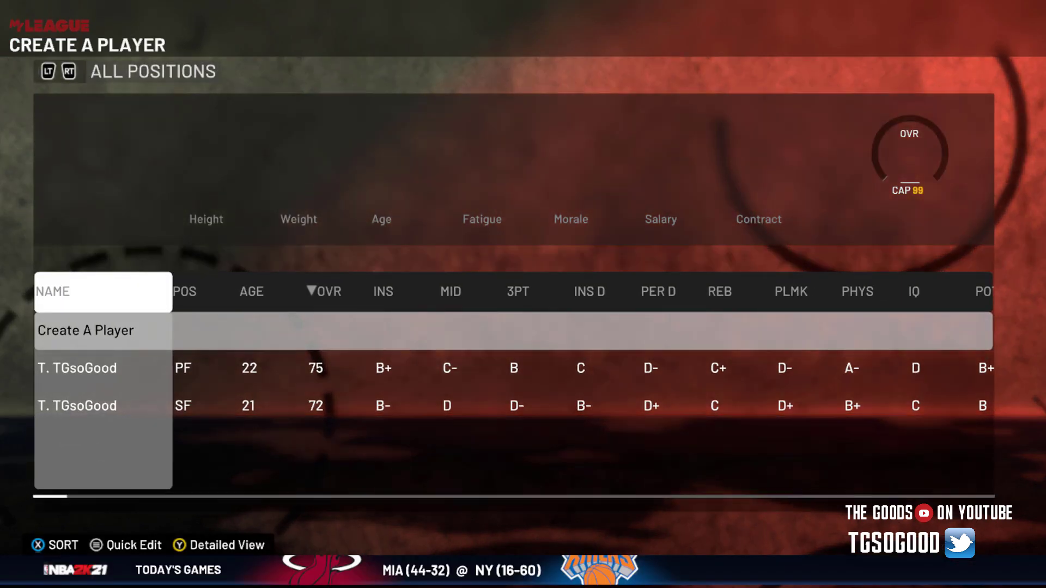
{"action": "key", "text": "Down"}
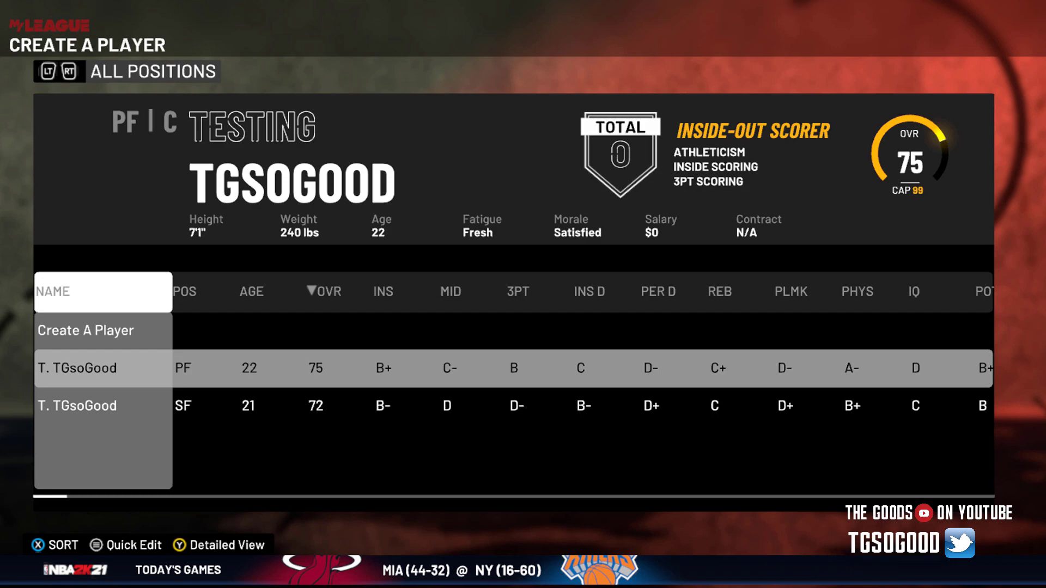
{"action": "key", "text": "Return"}
{"action": "key", "text": "Return"}
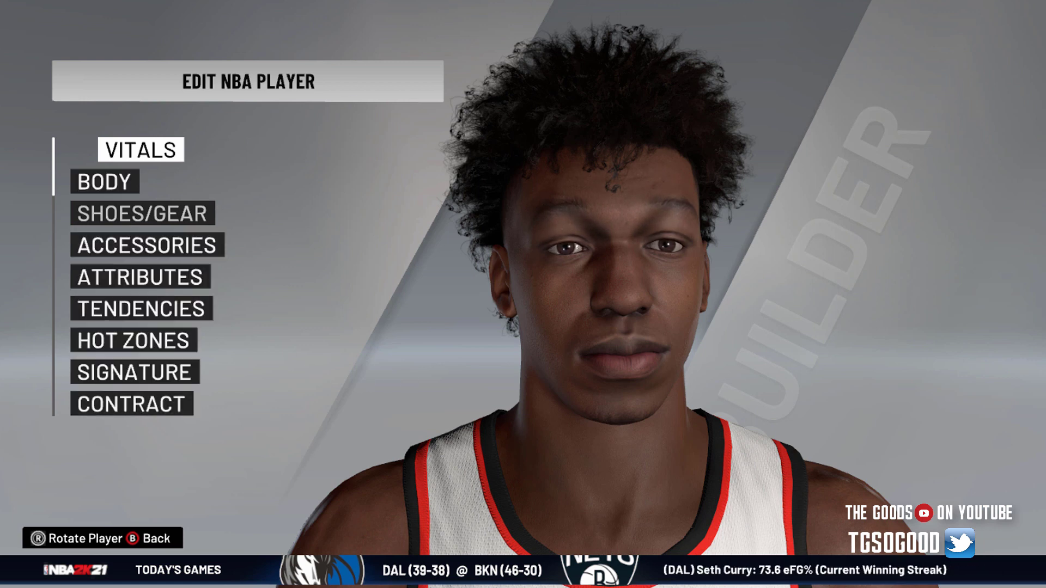
Step: In Cheat Engine, enable Expand table range and the NBA2K21 EDITPLAYER script
{"action": "key", "text": "alt+Tab"}
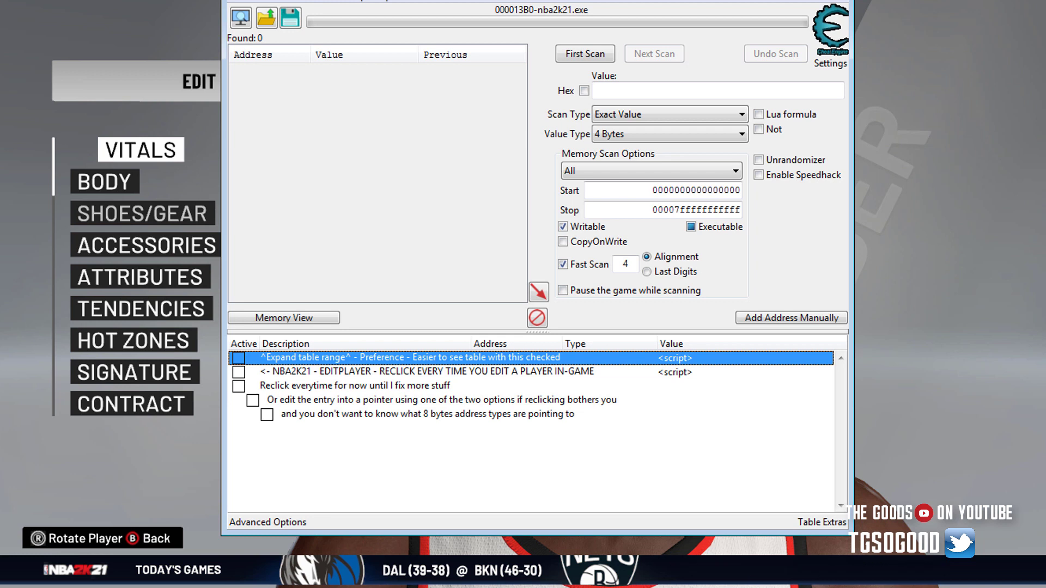
{"action": "left_click", "coordinate": [239, 359]}
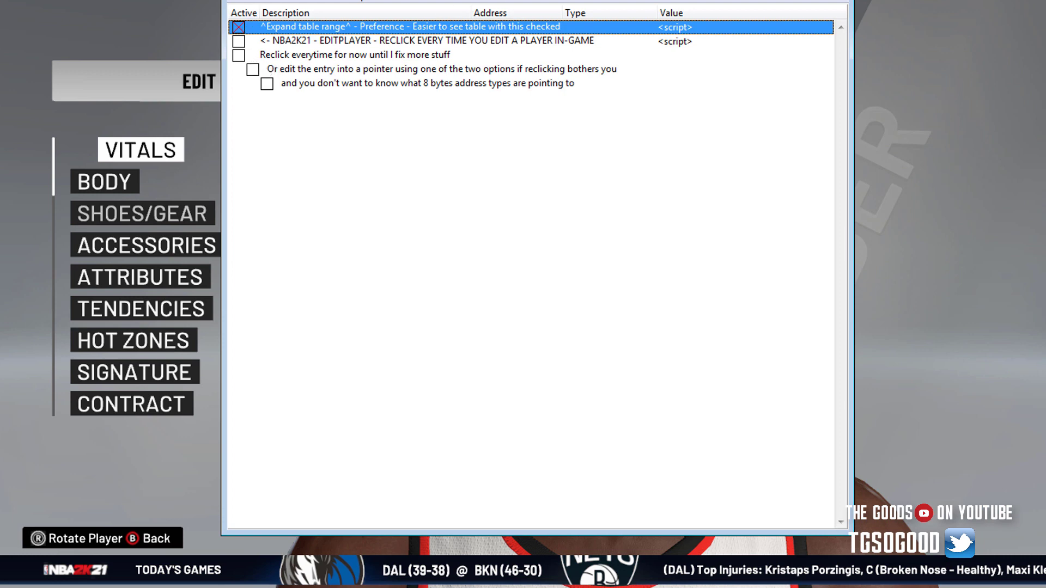
{"action": "left_click_drag", "start_coordinate": [410, 1], "coordinate": [449, 48]}
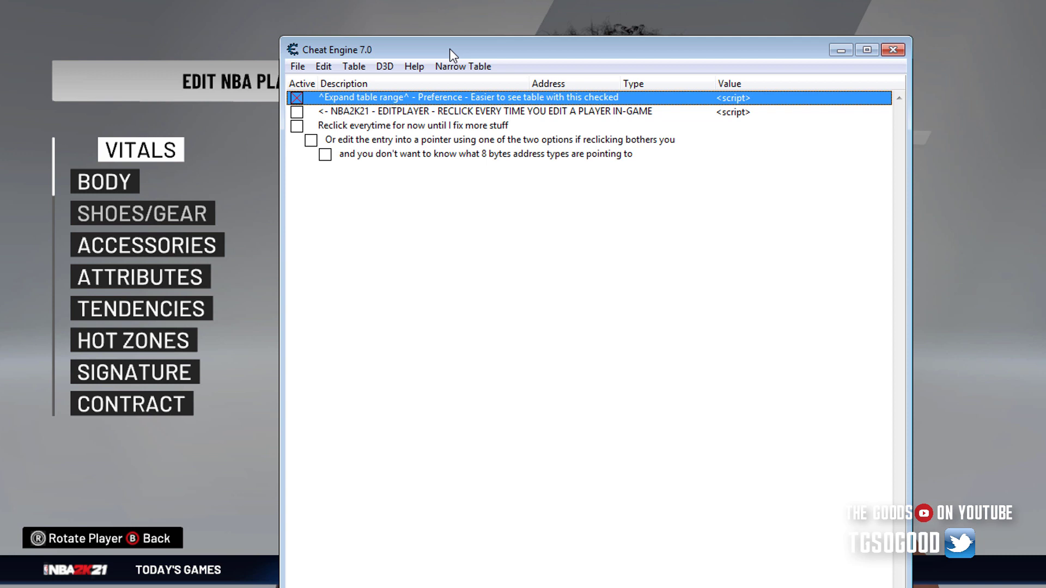
{"action": "left_click", "coordinate": [296, 97]}
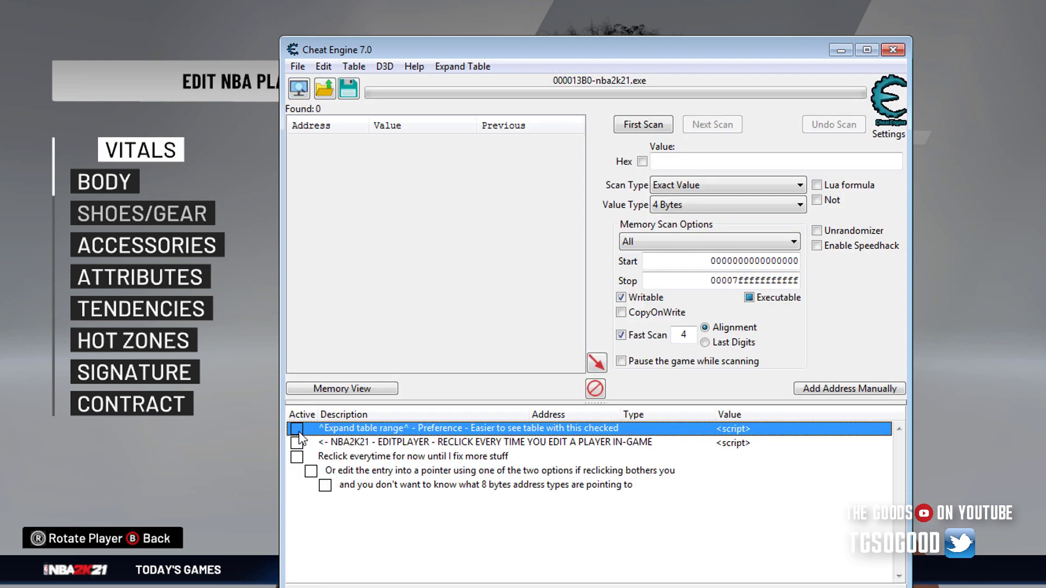
{"action": "left_click", "coordinate": [296, 429]}
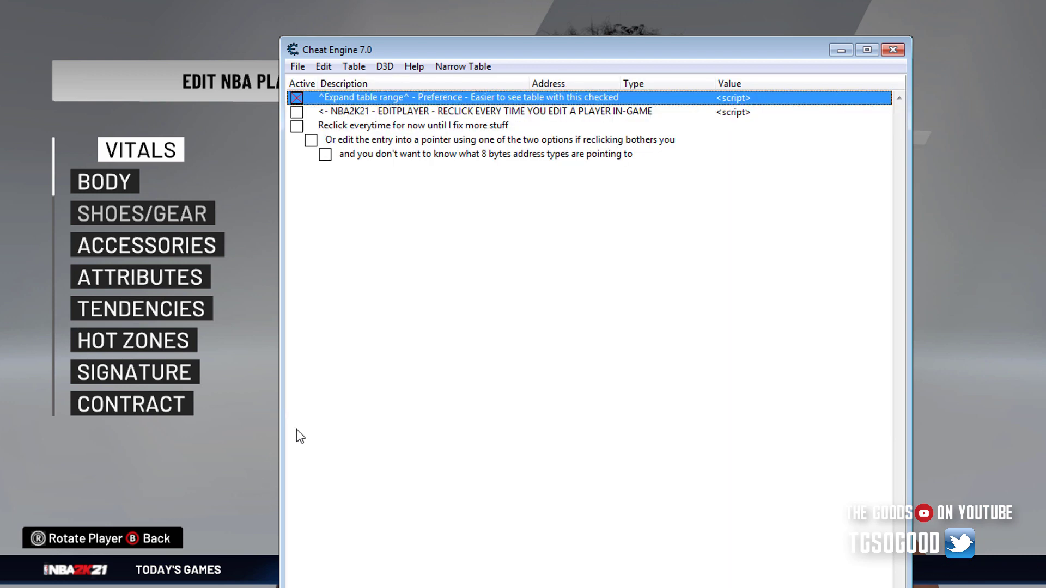
{"action": "left_click", "coordinate": [296, 111]}
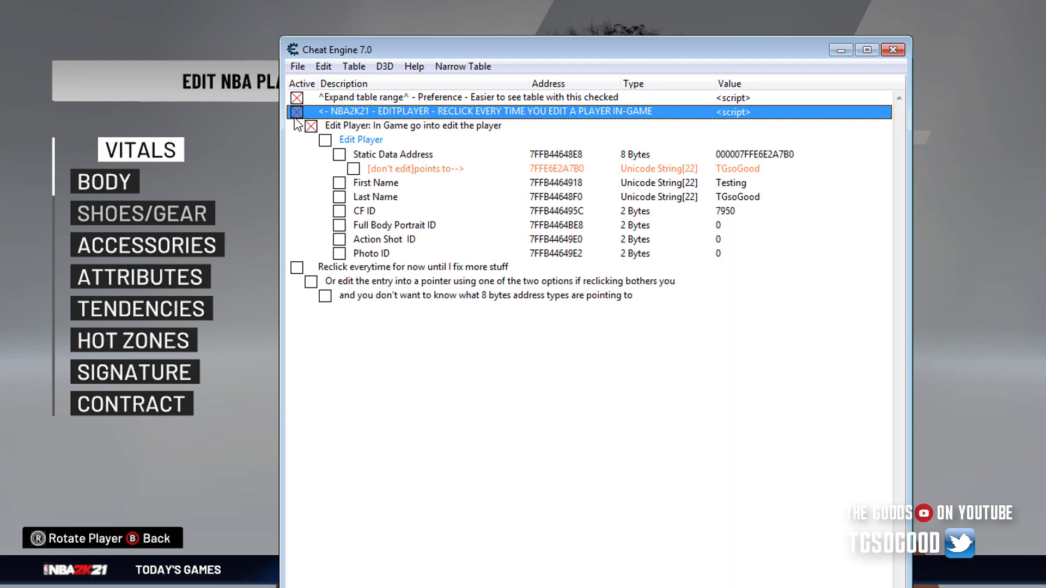
Step: Look over the player's name and Static Data Address entries, then select the CF ID entry
{"action": "left_click", "coordinate": [741, 187]}
{"action": "left_click", "coordinate": [740, 199]}
{"action": "left_click", "coordinate": [729, 183]}
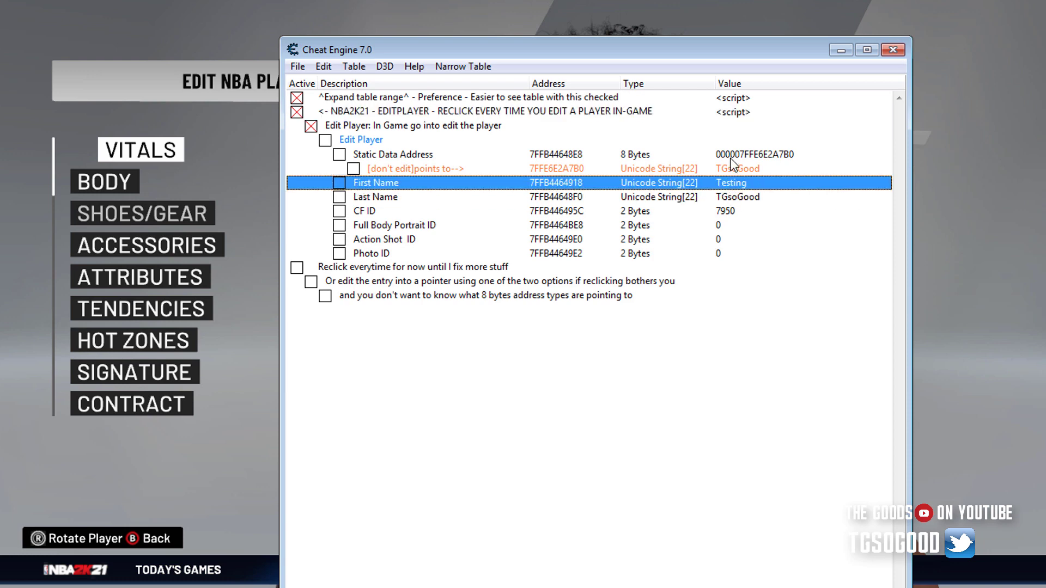
{"action": "left_click", "coordinate": [711, 154]}
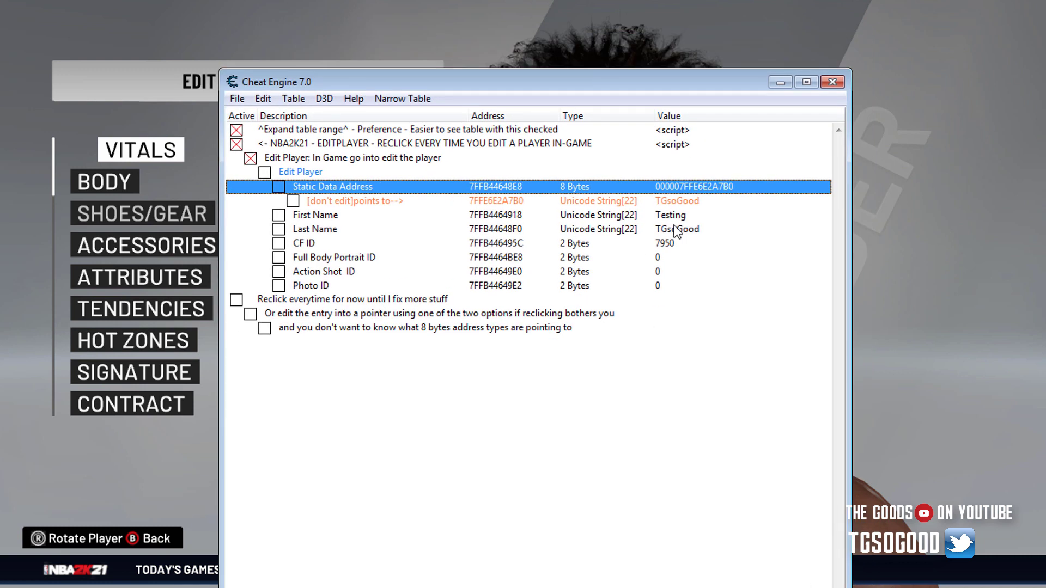
{"action": "left_click", "coordinate": [658, 248]}
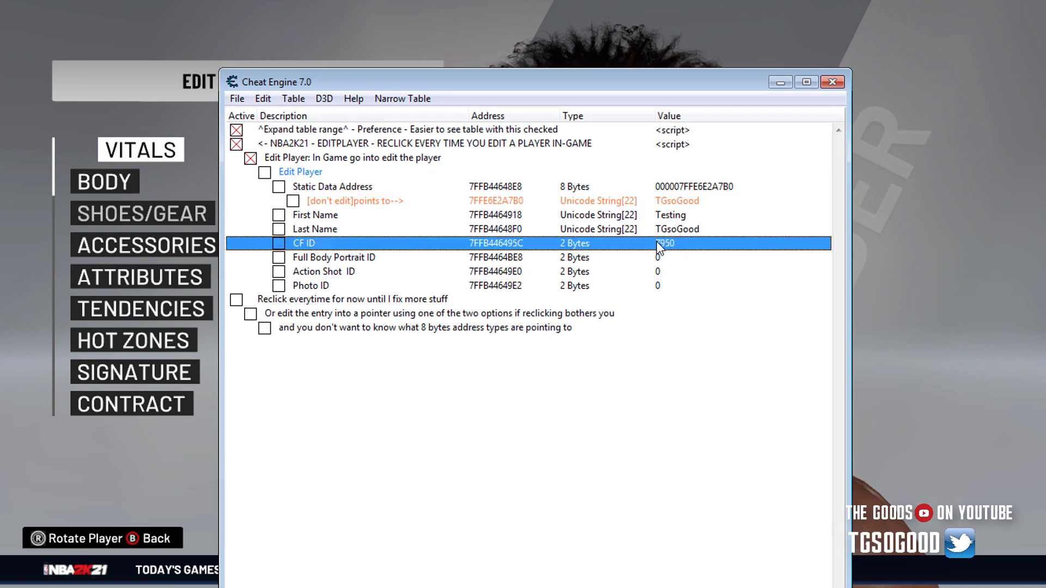
{"action": "left_click_drag", "start_coordinate": [602, 91], "coordinate": [388, 129]}
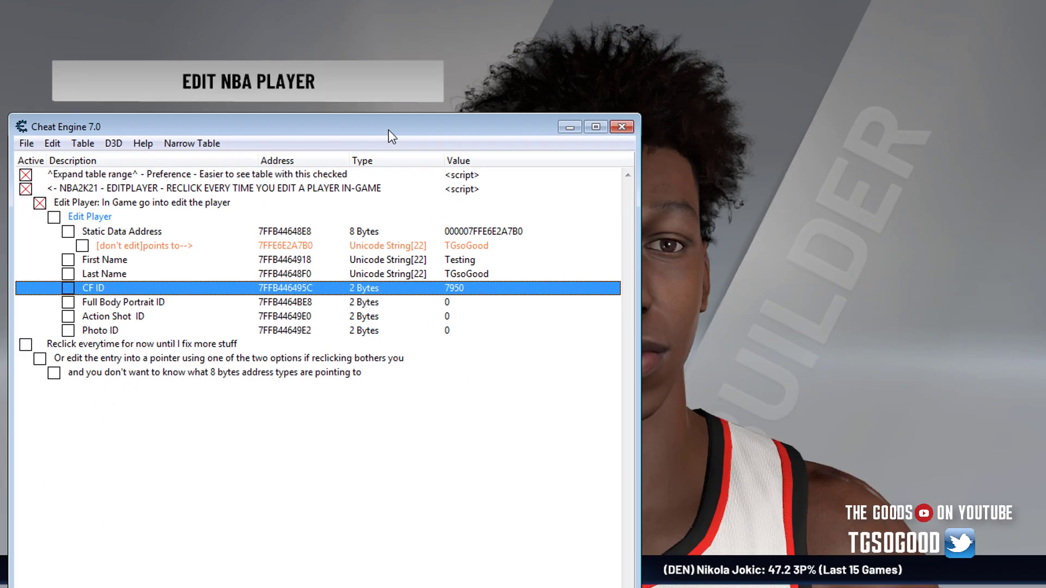
Step: Change the CF ID value from 7950 to 7951 and switch back to the game
{"action": "double_click", "coordinate": [455, 293]}
{"action": "left_click", "coordinate": [603, 292]}
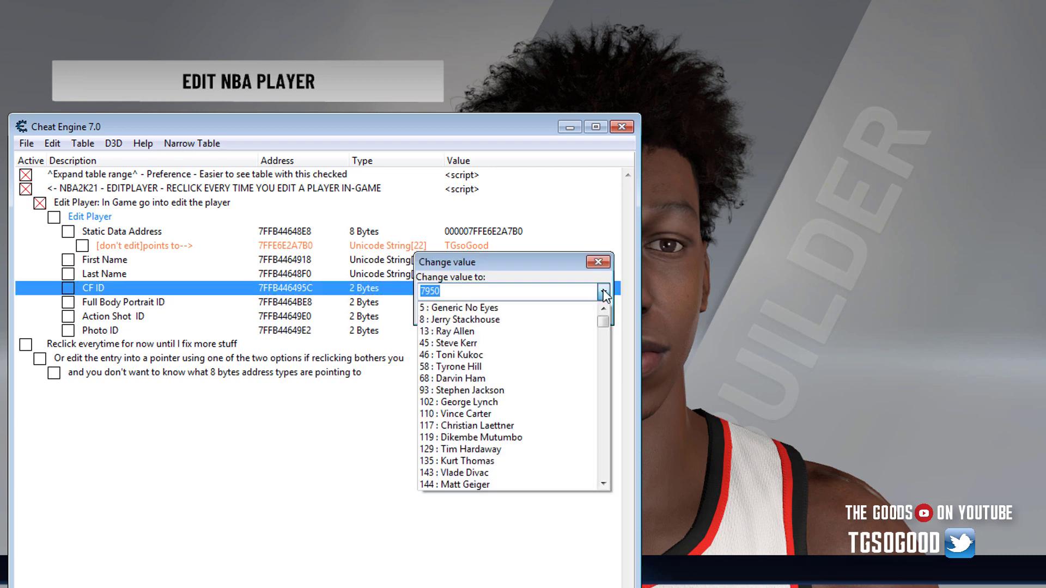
{"action": "left_click", "coordinate": [601, 292]}
{"action": "left_click", "coordinate": [550, 294]}
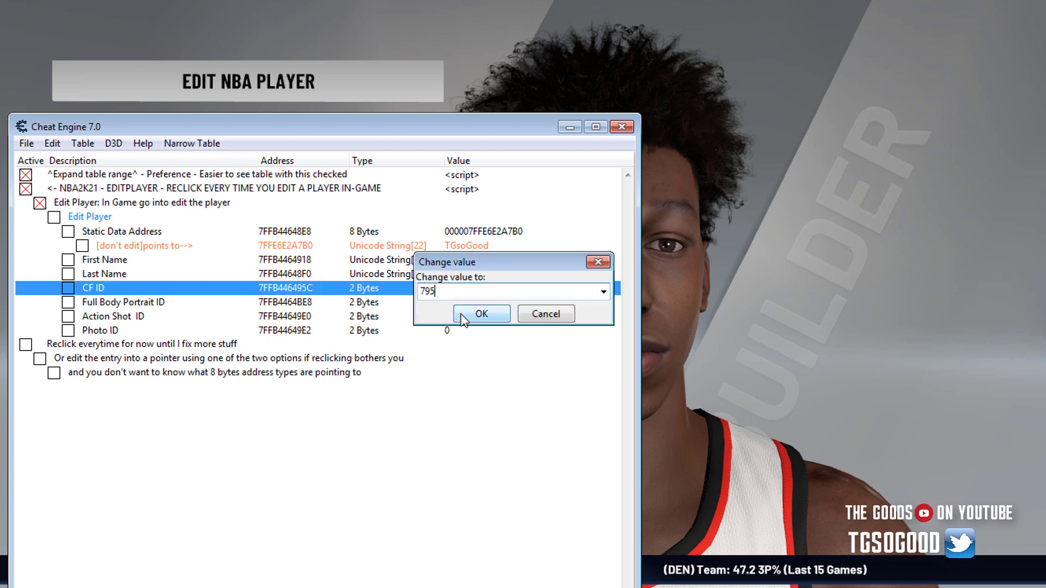
{"action": "type", "text": "1"}
{"action": "left_click", "coordinate": [479, 312]}
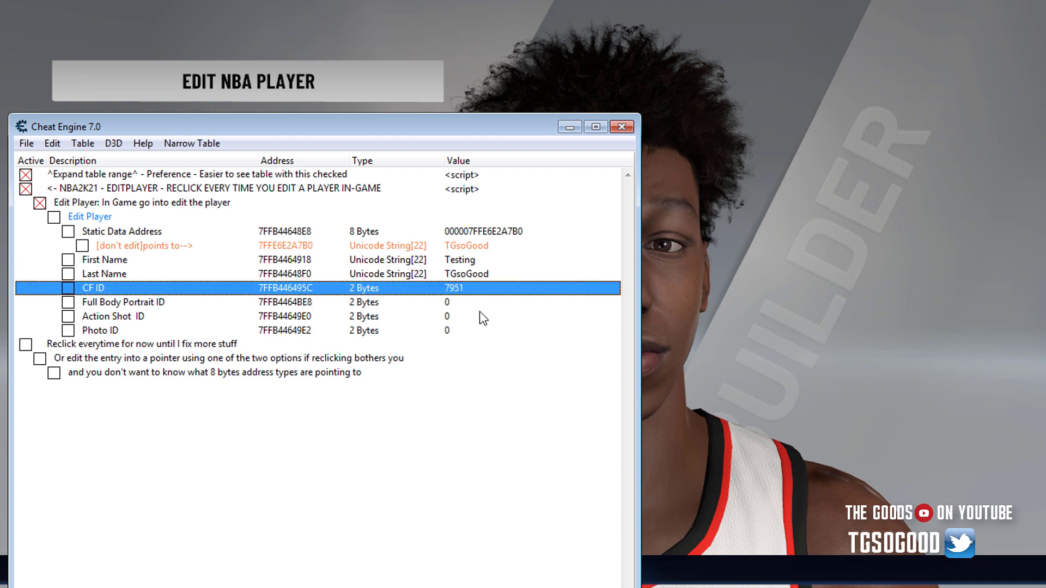
{"action": "left_click", "coordinate": [797, 309]}
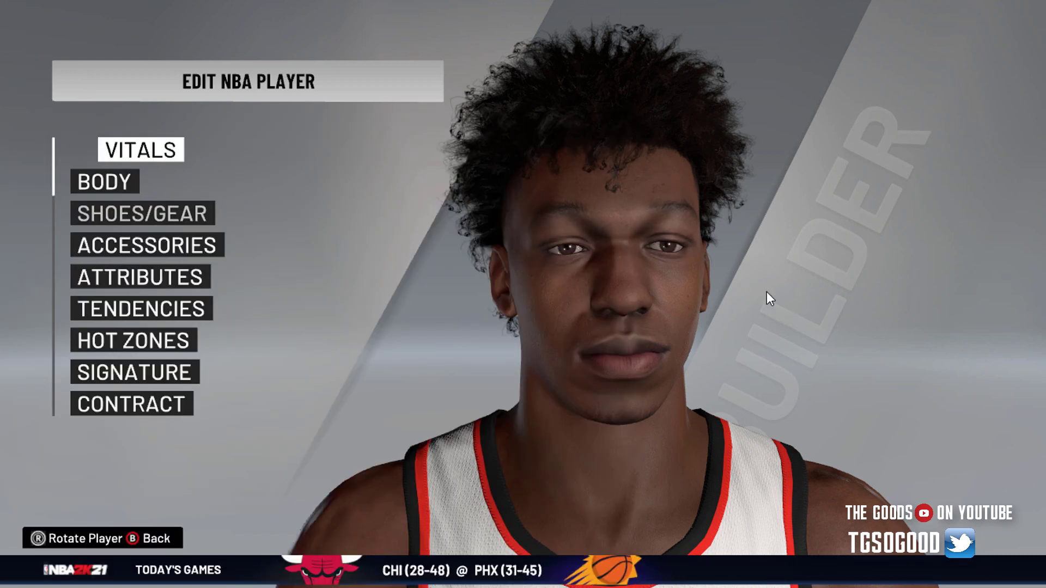
Step: Enter and leave Shoes/Gear to reload the preview with the CF ID 7951 face, then switch to Cheat Engine
{"action": "key", "text": "Down"}
{"action": "key", "text": "Down"}
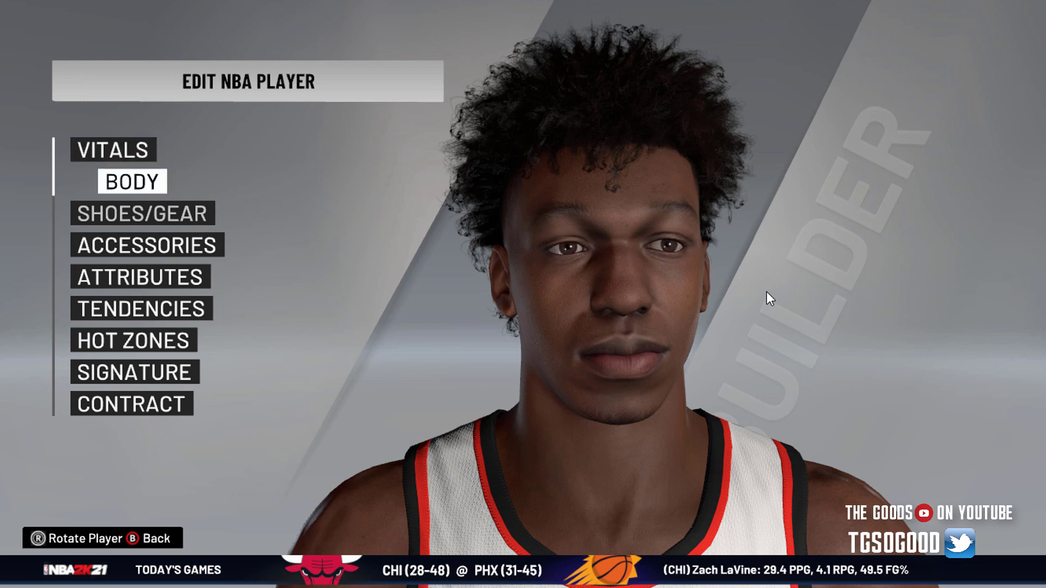
{"action": "key", "text": "Return"}
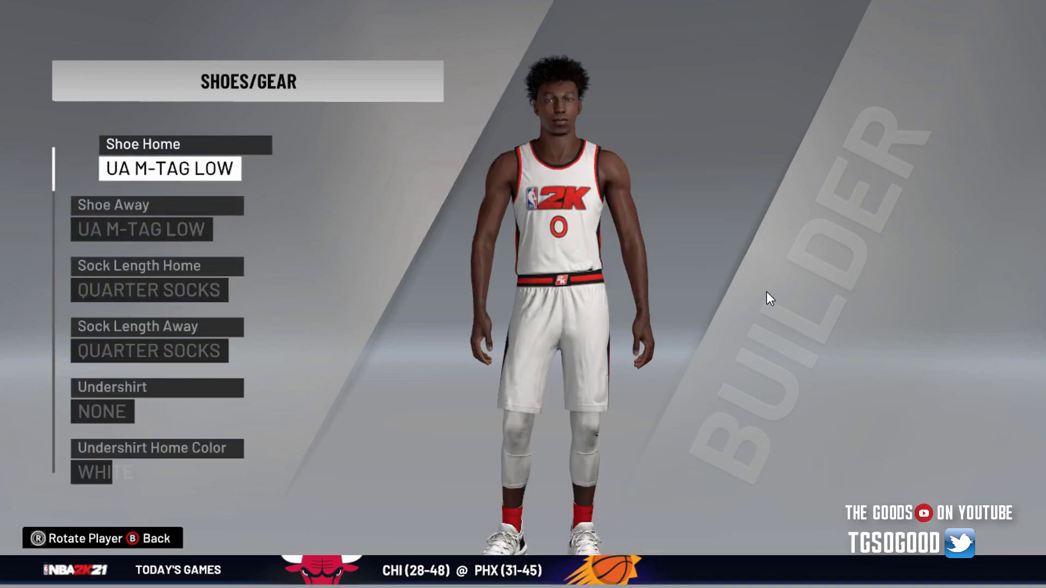
{"action": "key", "text": "Escape"}
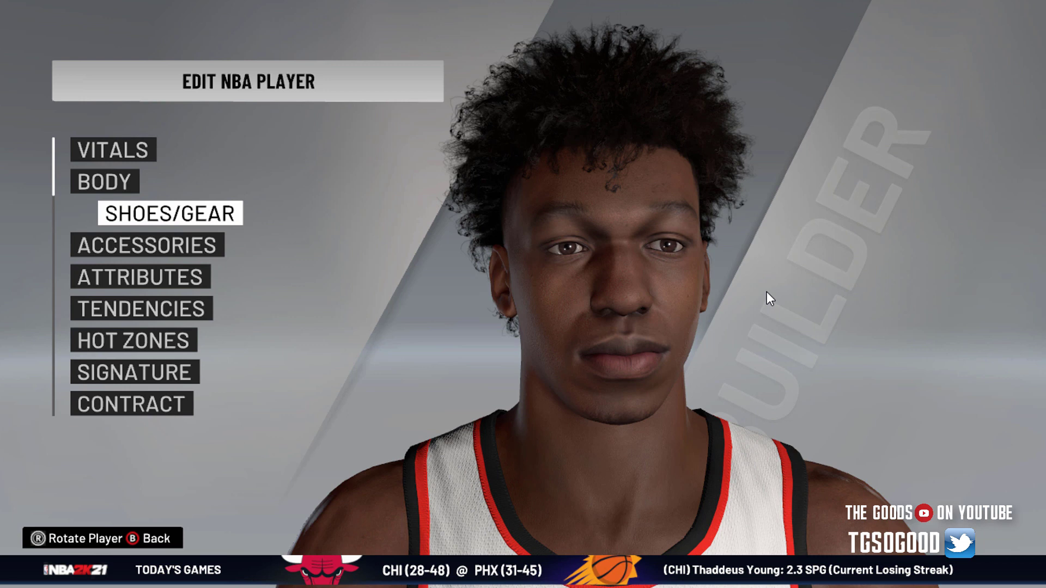
{"action": "key", "text": "e"}
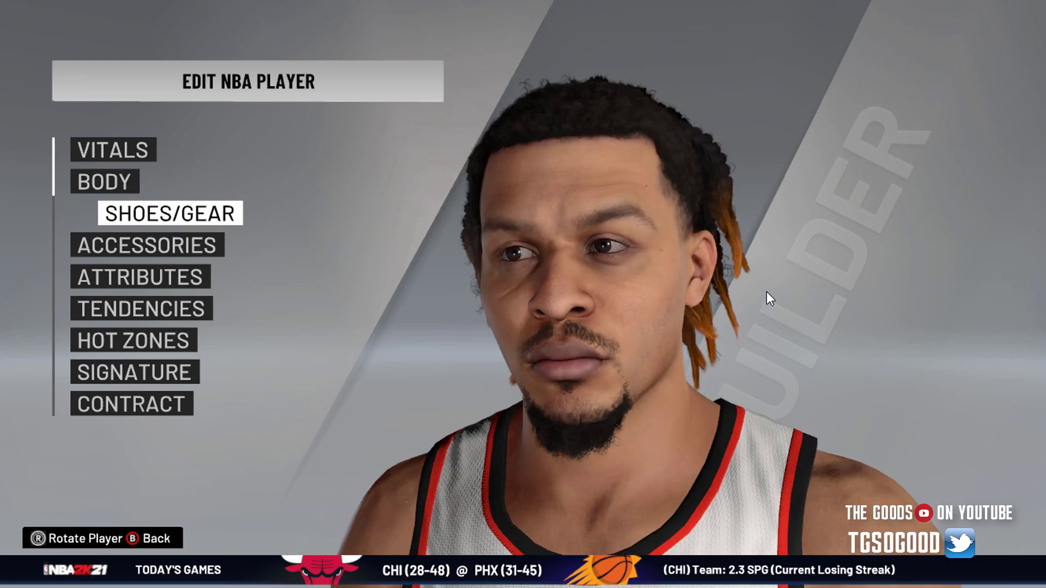
{"action": "key", "text": "alt+Tab"}
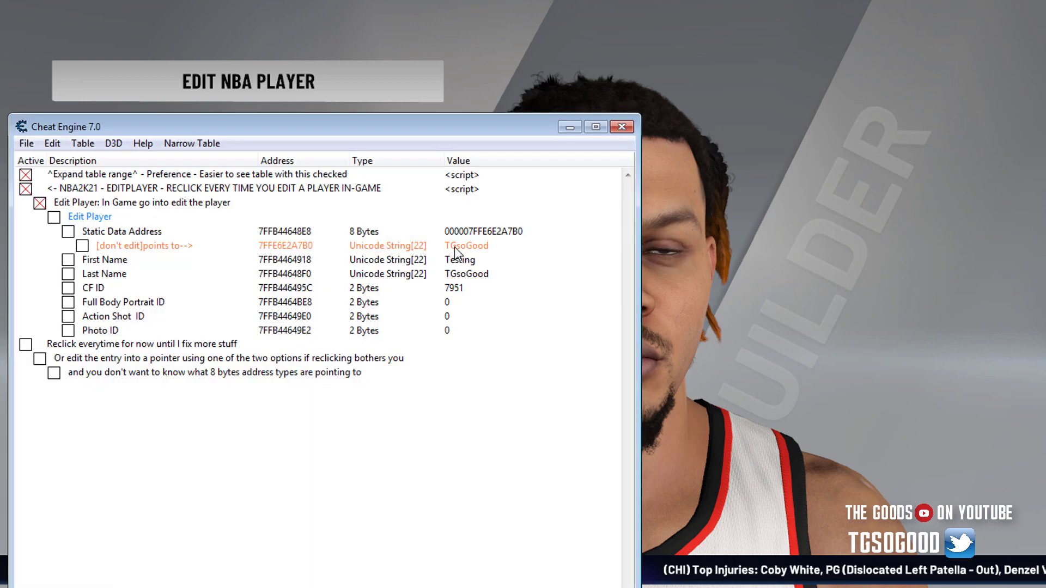
Step: Pick CF ID 9576 (Jackie Young) from the Change value list and return to the game
{"action": "left_click", "coordinate": [420, 289]}
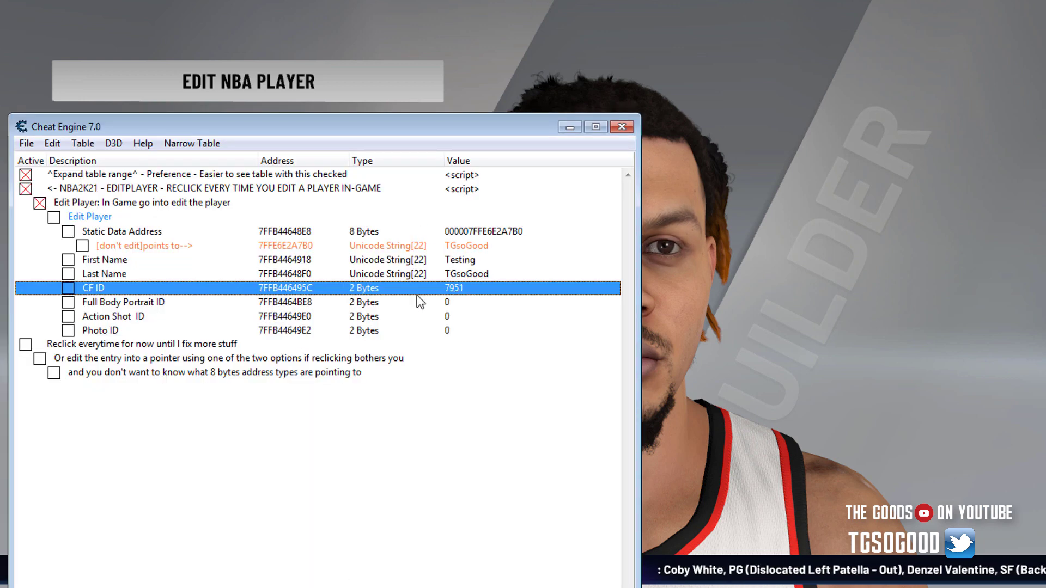
{"action": "double_click", "coordinate": [465, 290]}
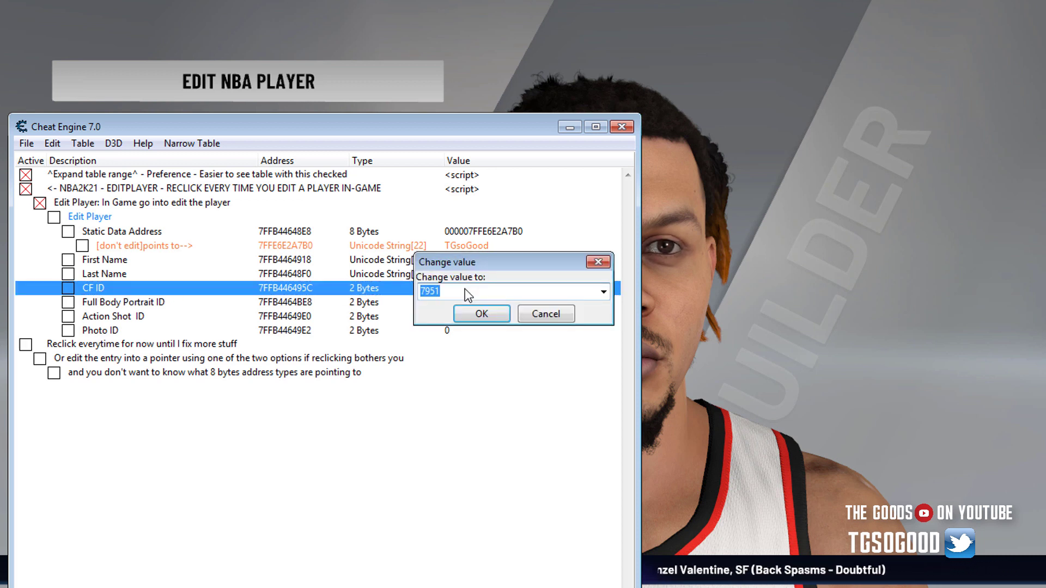
{"action": "left_click", "coordinate": [602, 295]}
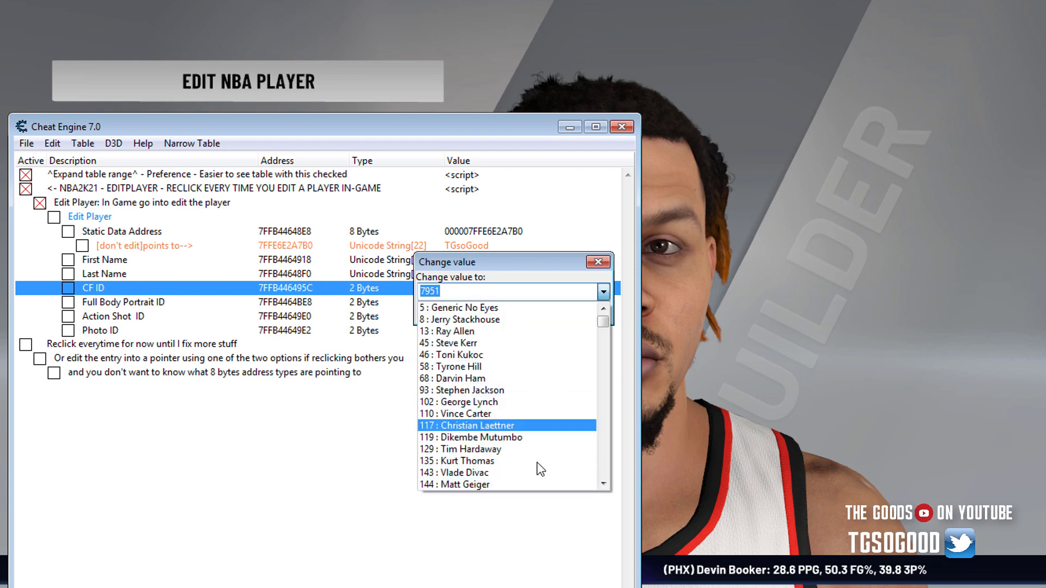
{"action": "left_click_drag", "start_coordinate": [602, 325], "coordinate": [575, 469]}
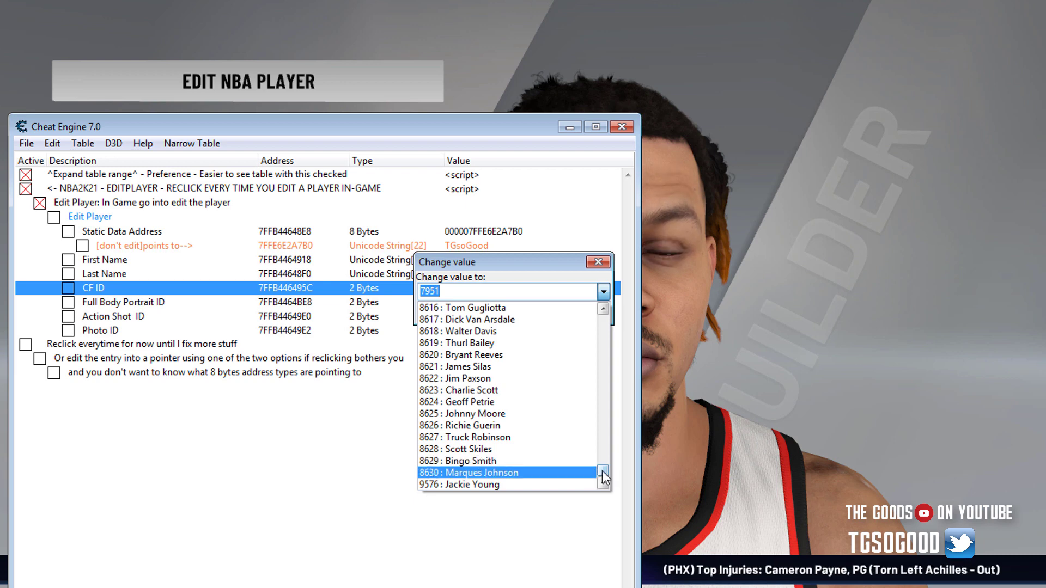
{"action": "scroll", "coordinate": [596, 473], "scroll_direction": "up", "scroll_amount": 5}
{"action": "scroll", "coordinate": [594, 475], "scroll_direction": "down", "scroll_amount": 5}
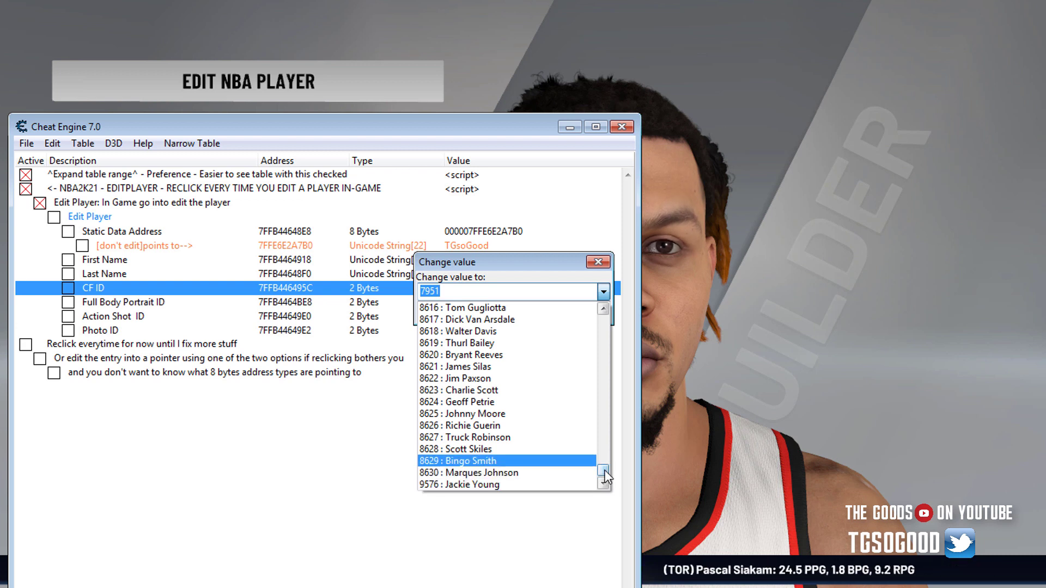
{"action": "left_click", "coordinate": [552, 482]}
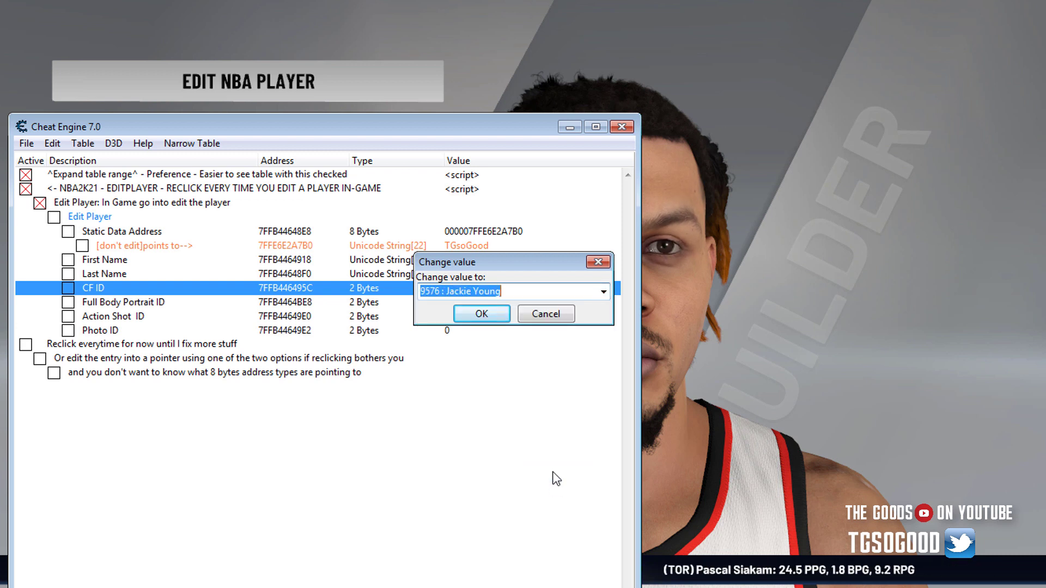
{"action": "left_click", "coordinate": [481, 313]}
{"action": "left_click", "coordinate": [646, 270]}
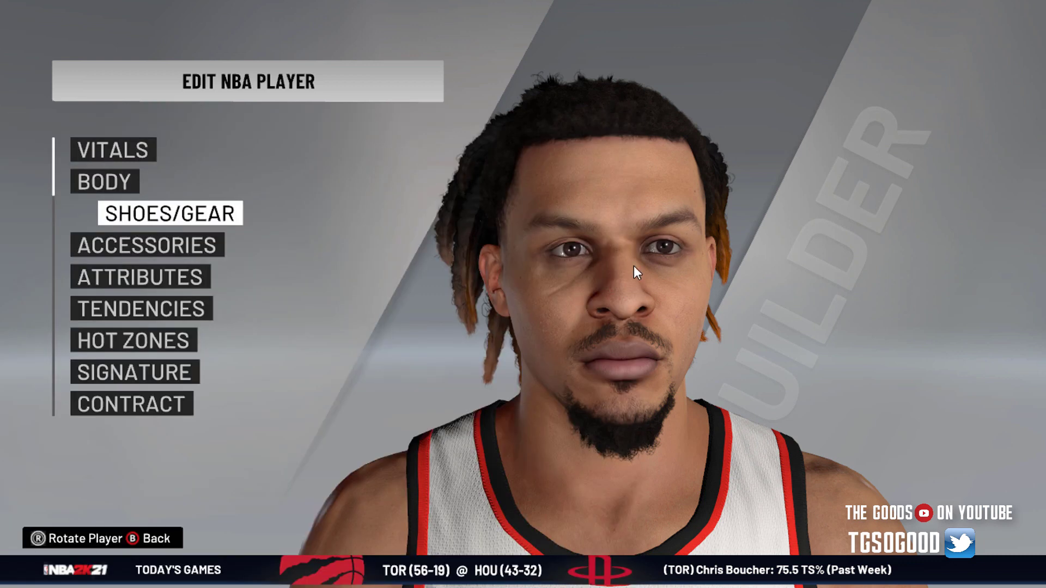
Step: Open Shoes/Gear and move between Shoe Home and Shoe Away to reload the model
{"action": "key", "text": "Return"}
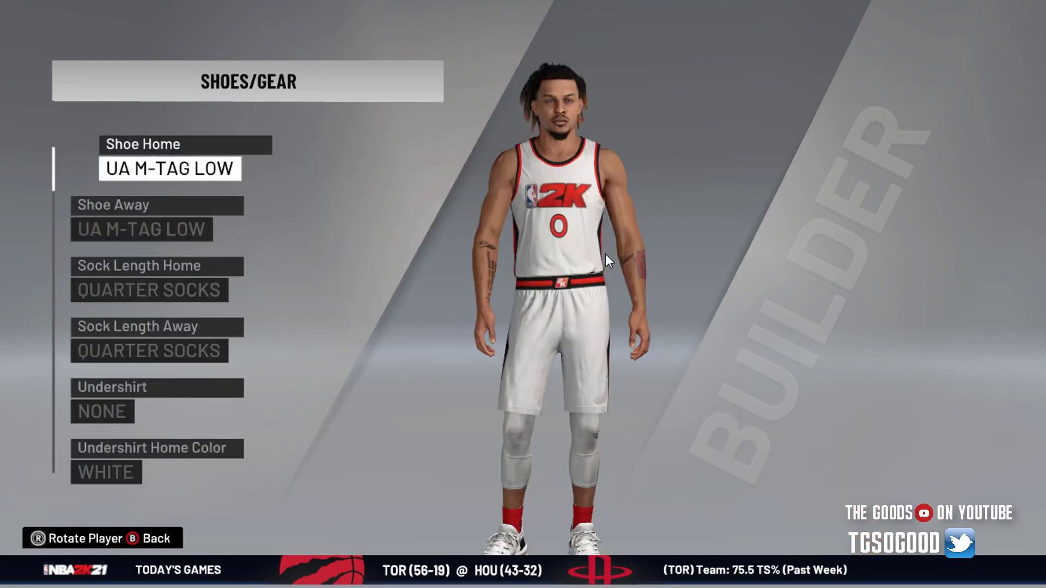
{"action": "key", "text": "Down"}
{"action": "key", "text": "Up"}
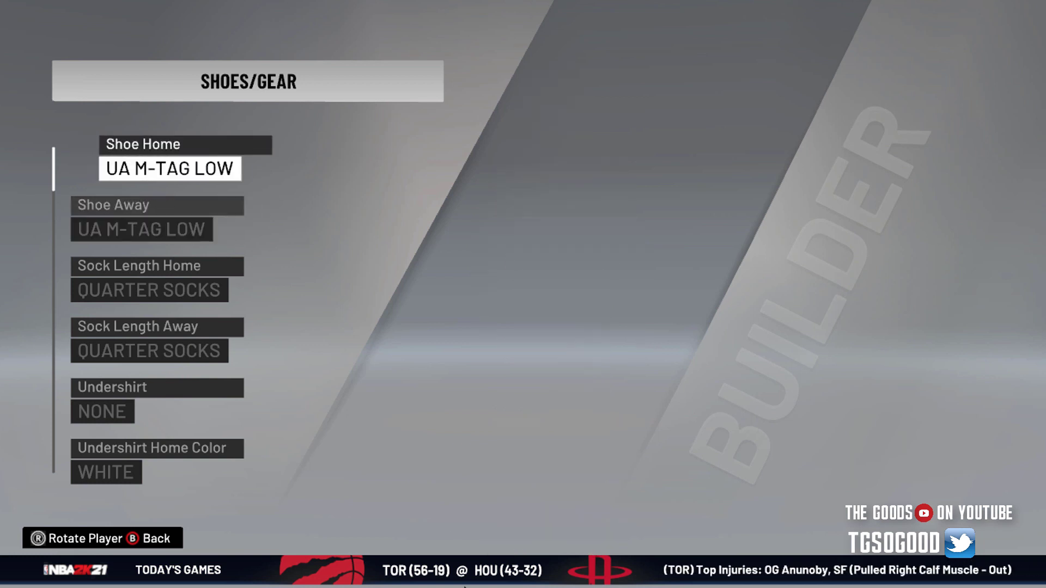
{"action": "key", "text": "alt+Tab"}
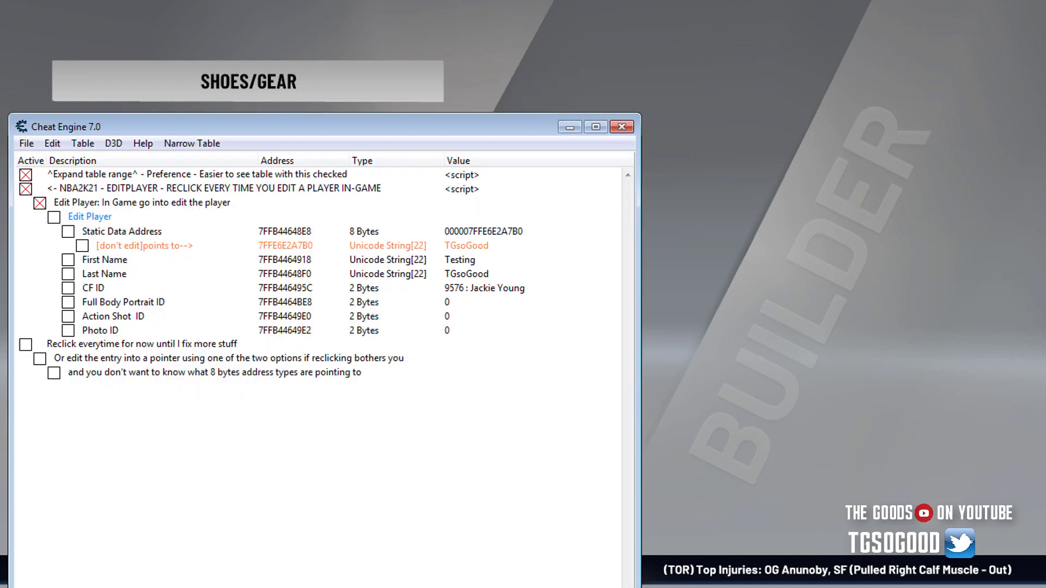
Step: Set the CF ID to 8621 : James Silas from the value list and return to the game
{"action": "double_click", "coordinate": [487, 290]}
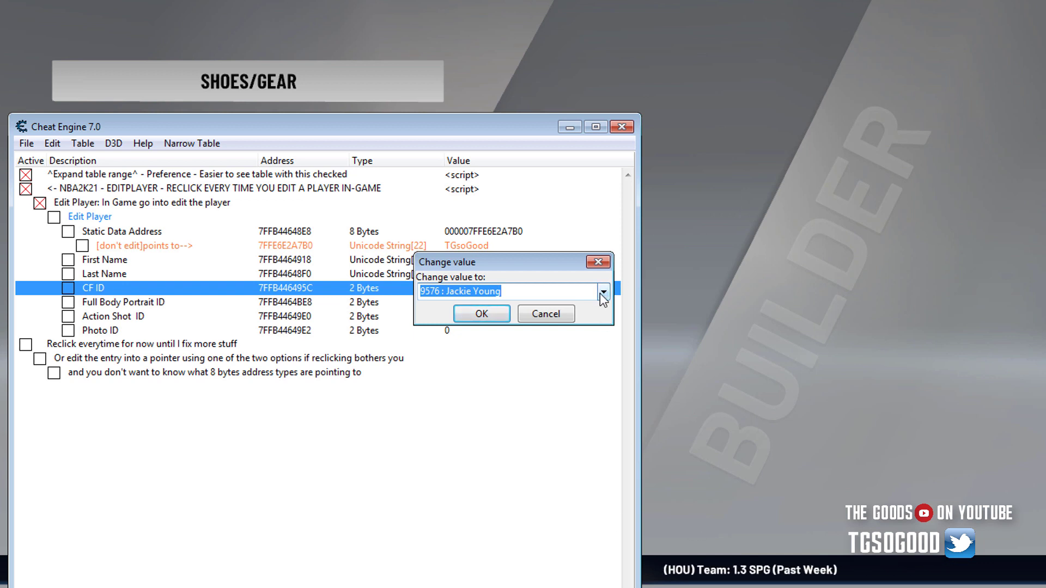
{"action": "left_click", "coordinate": [488, 110]}
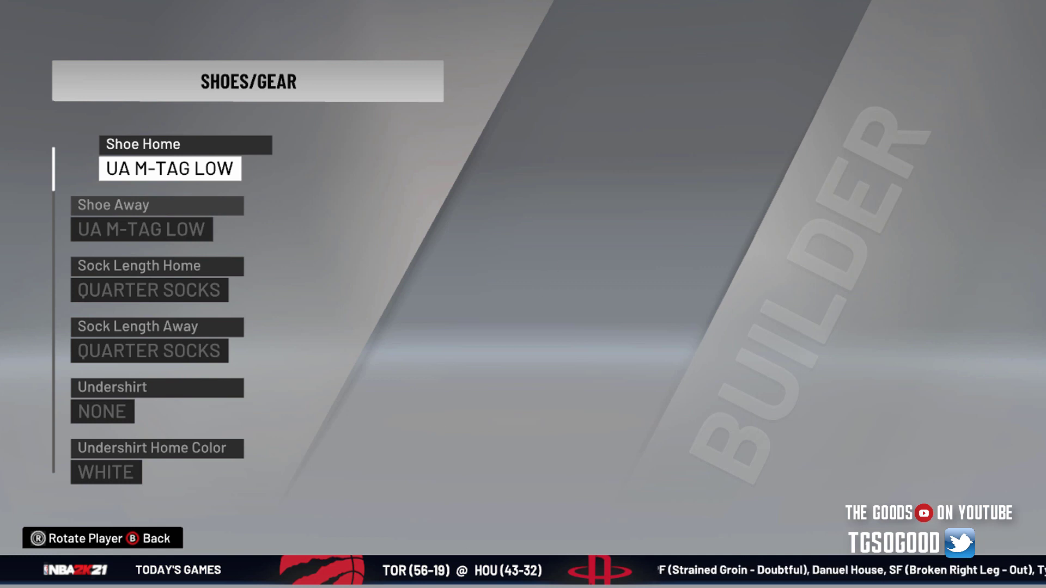
{"action": "key", "text": "alt+Tab"}
{"action": "left_click", "coordinate": [604, 292]}
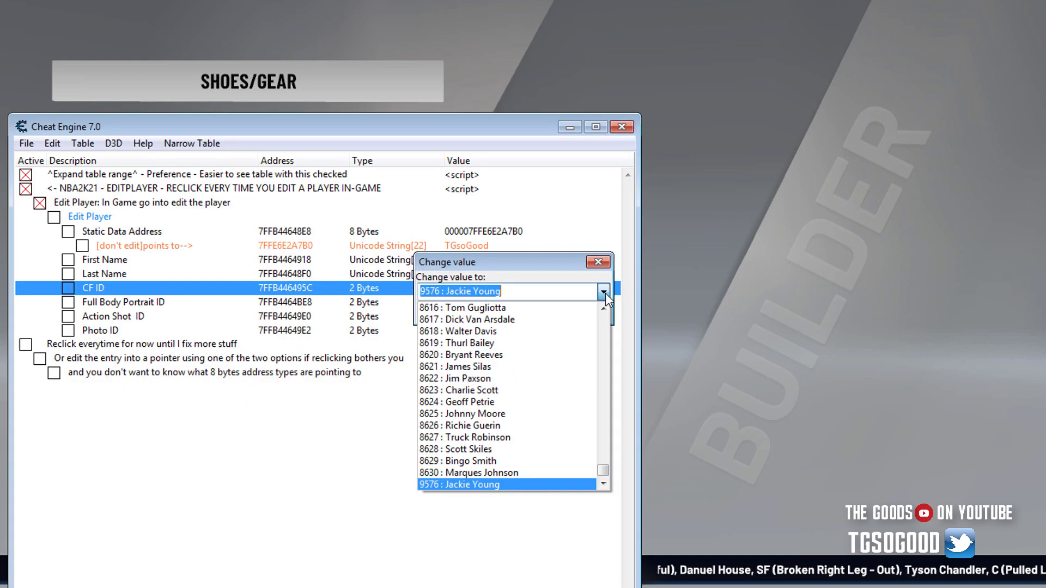
{"action": "left_click", "coordinate": [539, 367]}
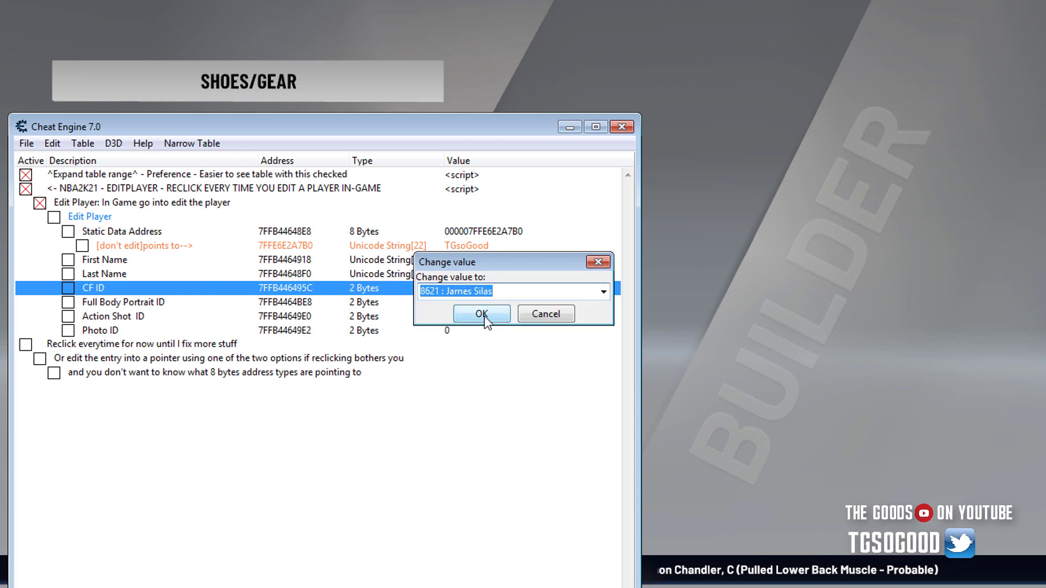
{"action": "left_click", "coordinate": [481, 314]}
{"action": "left_click", "coordinate": [744, 288]}
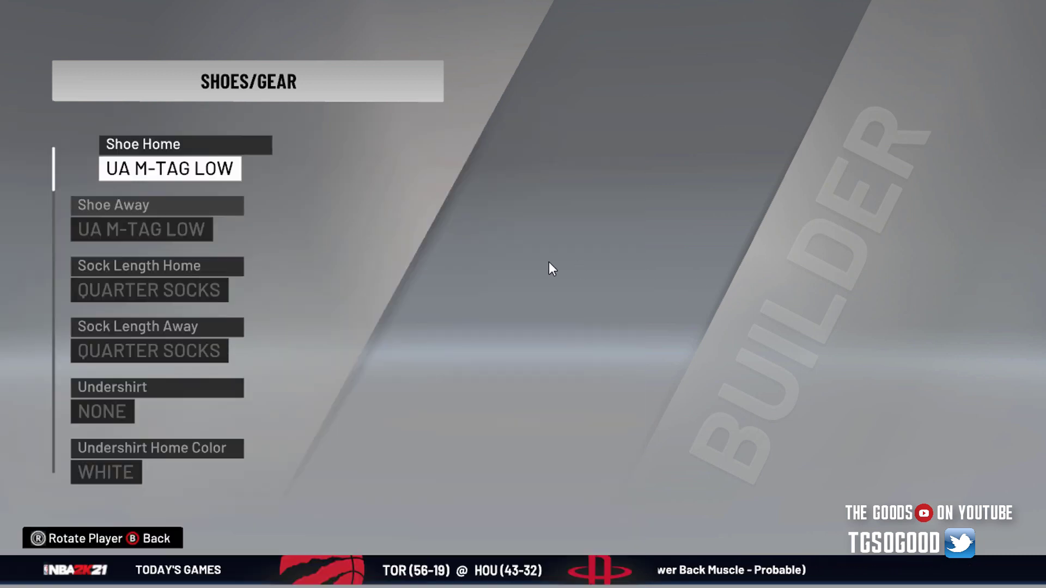
Step: Move through the Shoes/Gear list and back out to show the afro-and-full-beard face
{"action": "key", "text": "Down"}
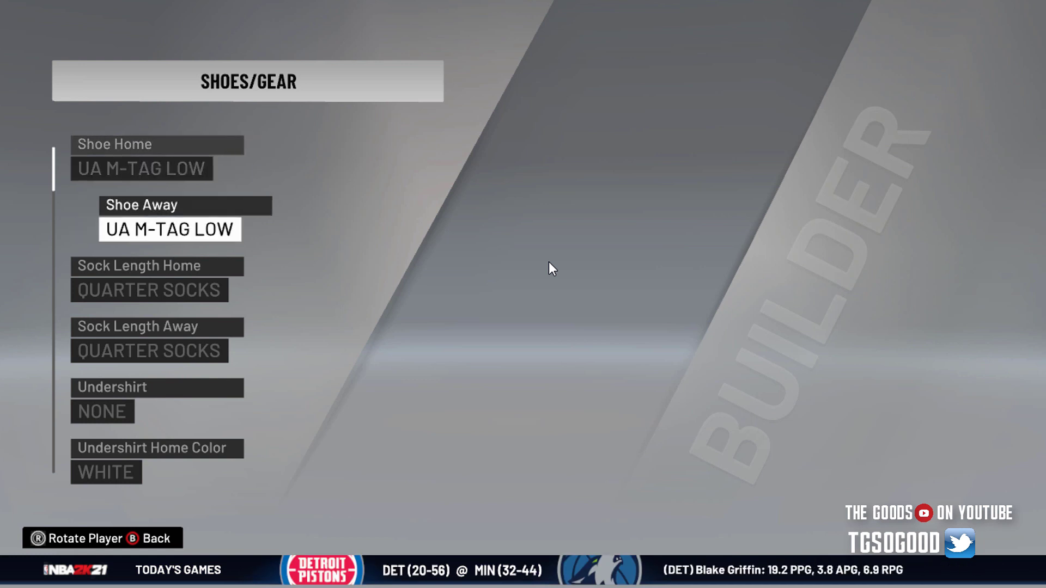
{"action": "key", "text": "Up"}
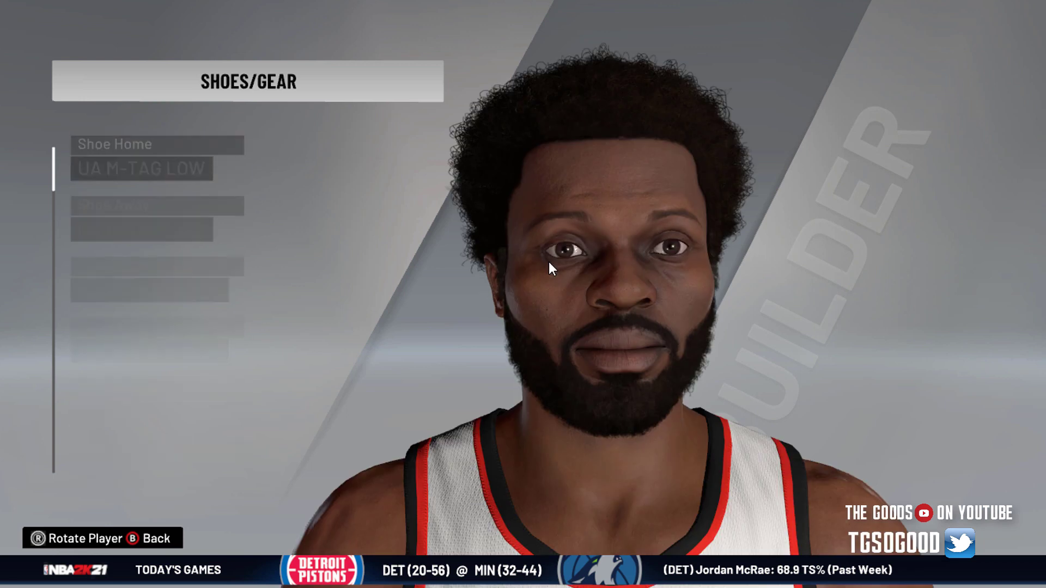
{"action": "key", "text": "Escape"}
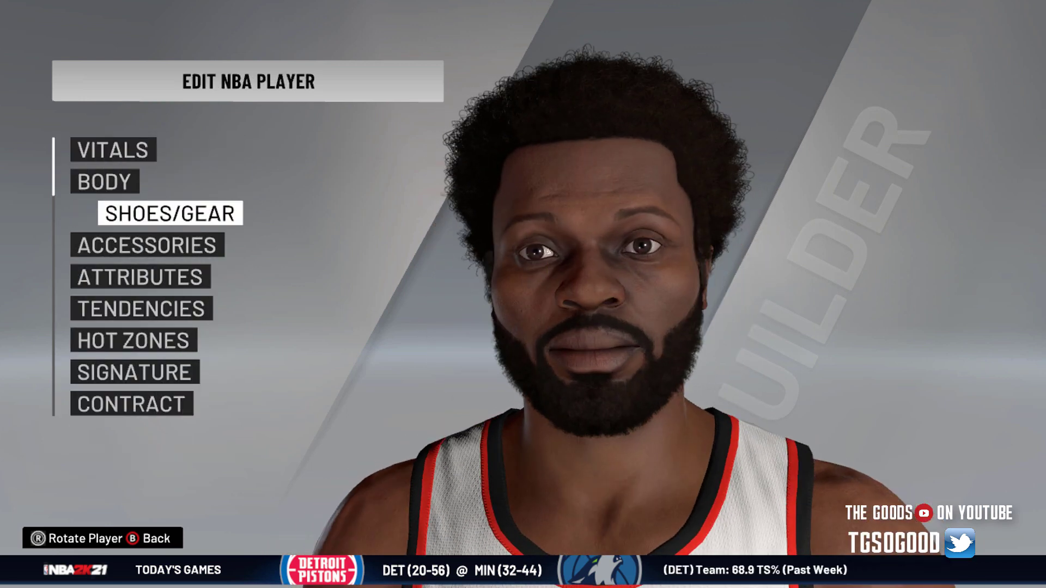
{"action": "key", "text": "alt+Tab"}
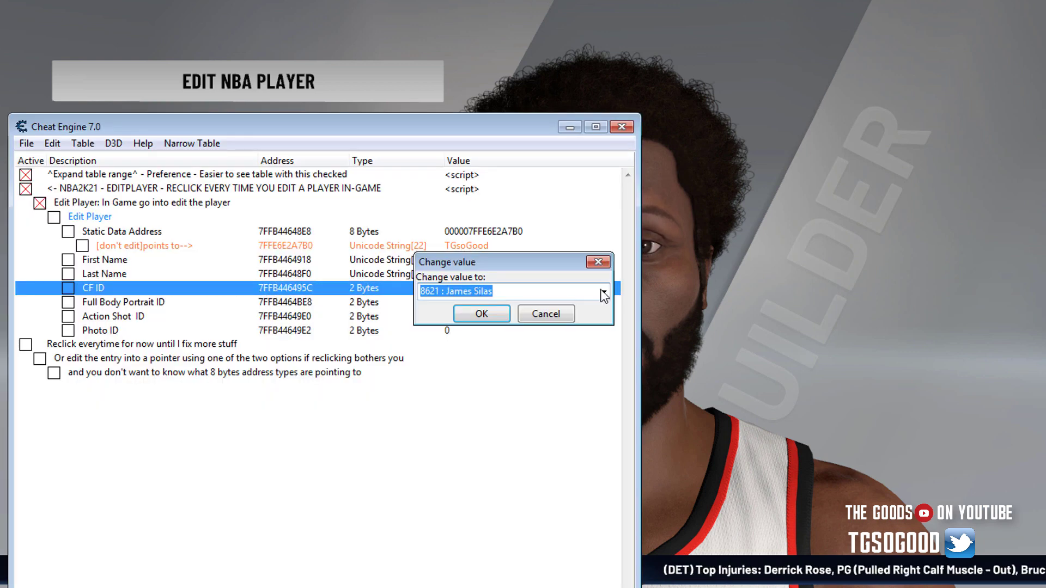
Step: Select 6086 : ATM as the CF ID from the value list and return to the game
{"action": "left_click", "coordinate": [605, 295]}
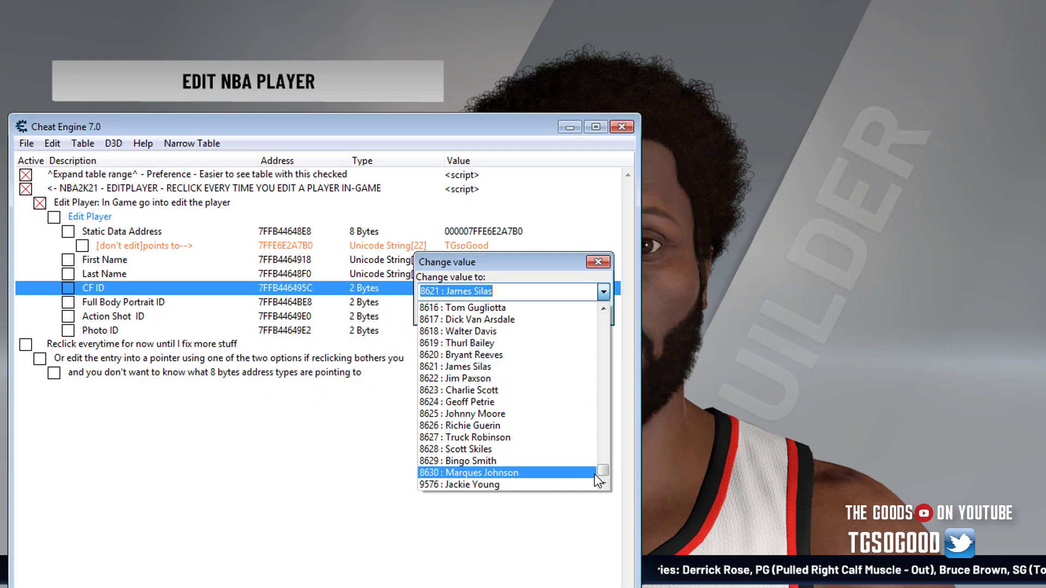
{"action": "left_click_drag", "start_coordinate": [603, 469], "coordinate": [604, 422]}
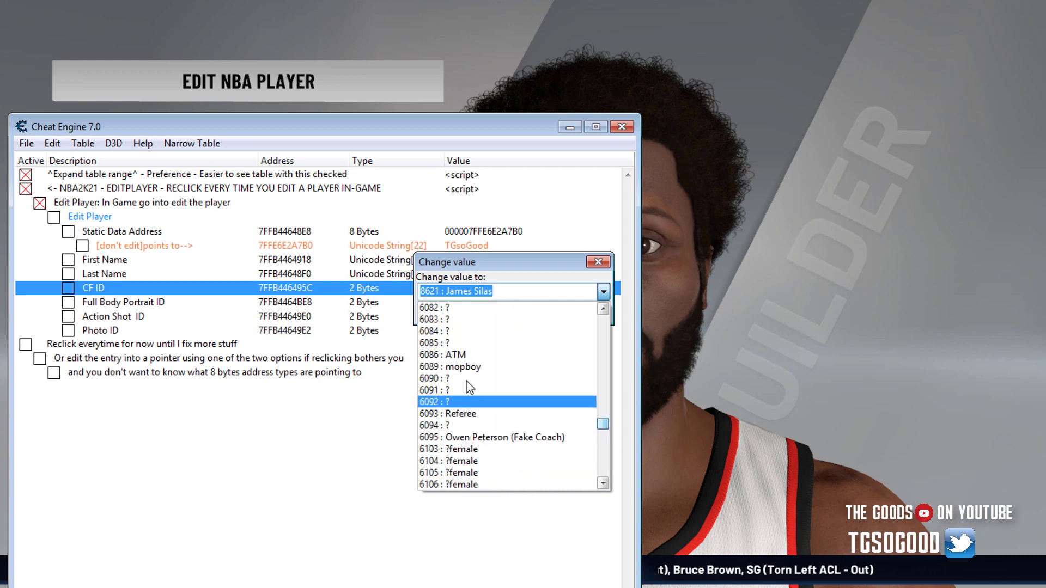
{"action": "left_click", "coordinate": [488, 356]}
{"action": "left_click", "coordinate": [482, 315]}
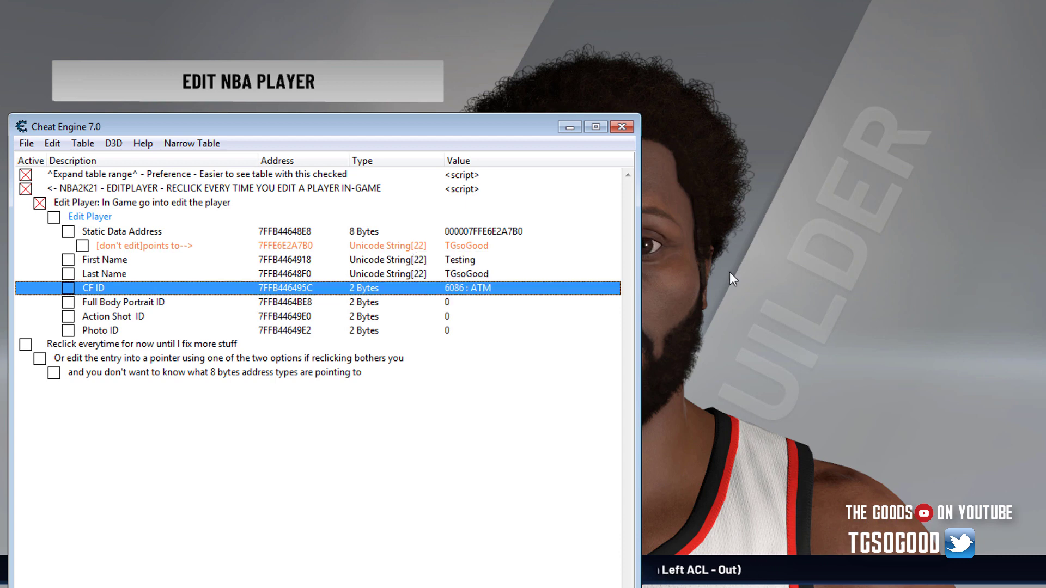
{"action": "left_click", "coordinate": [730, 273]}
Step: Reload the player through Shoes/Gear and rotate him to inspect the current face from both sides
{"action": "key", "text": "Return"}
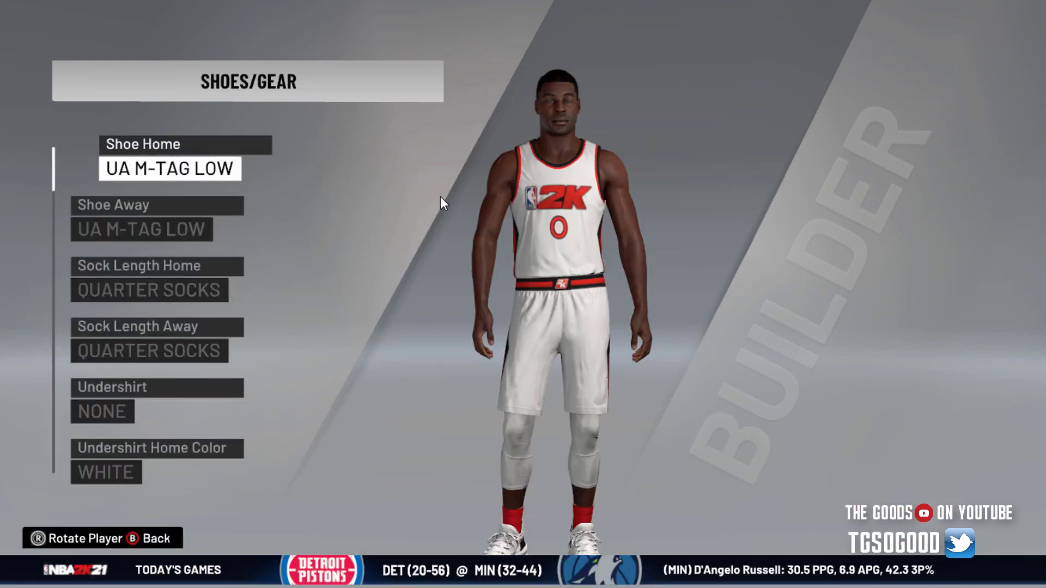
{"action": "key", "text": "Escape"}
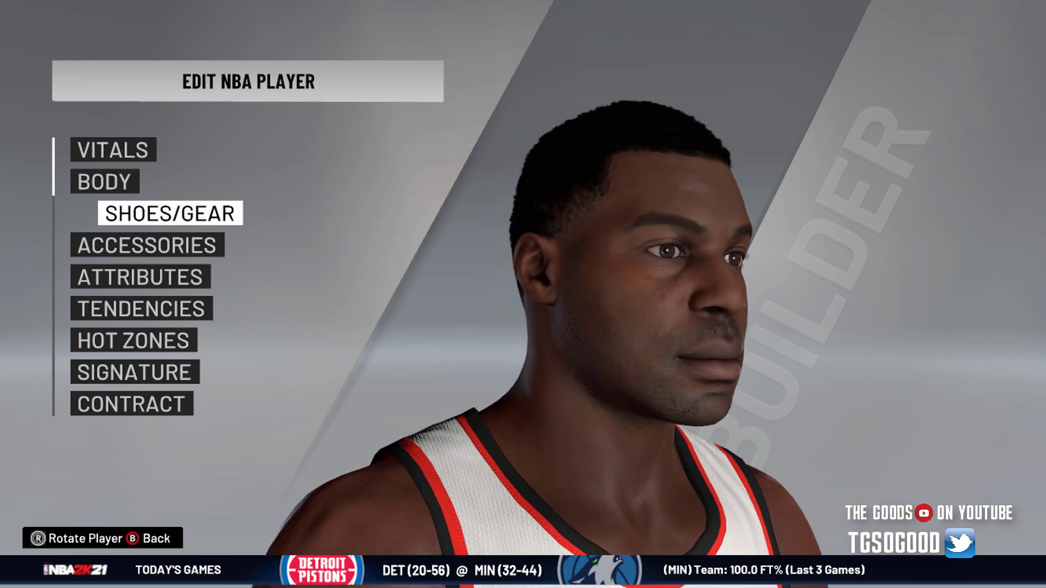
{"action": "key", "text": "Right"}
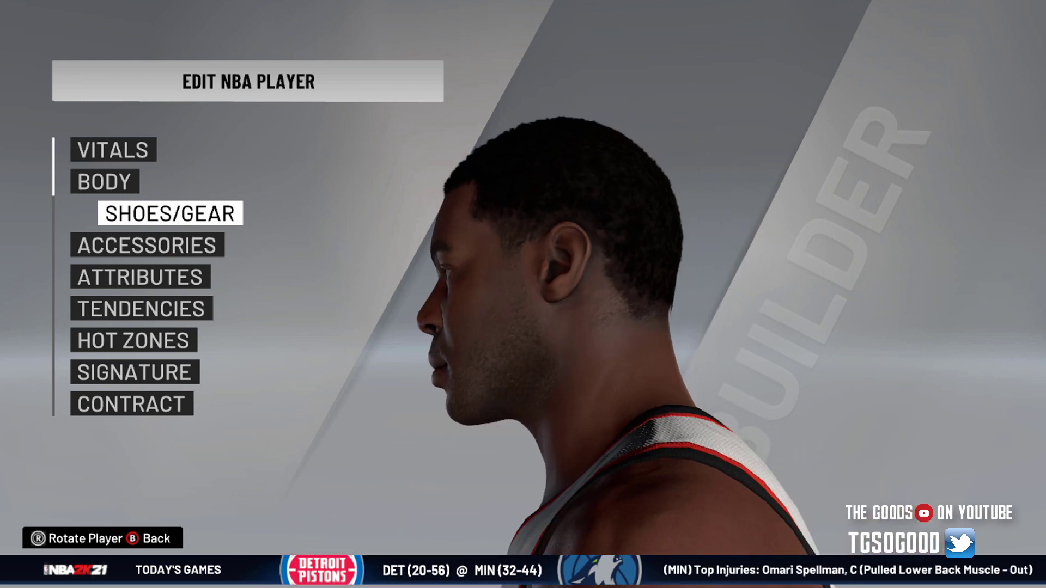
{"action": "key", "text": "Right"}
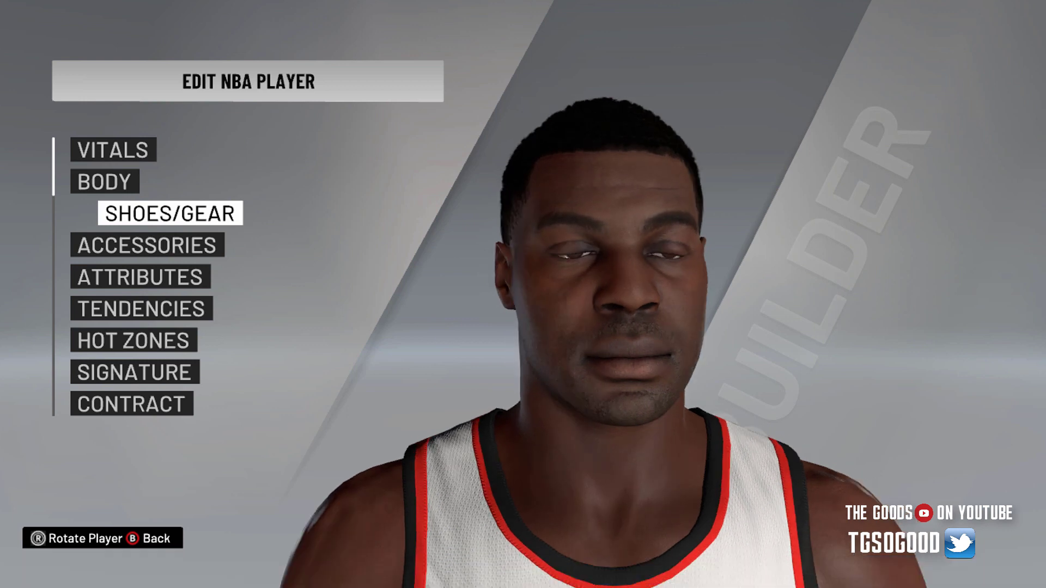
{"action": "key", "text": "Right"}
{"action": "key", "text": "Right"}
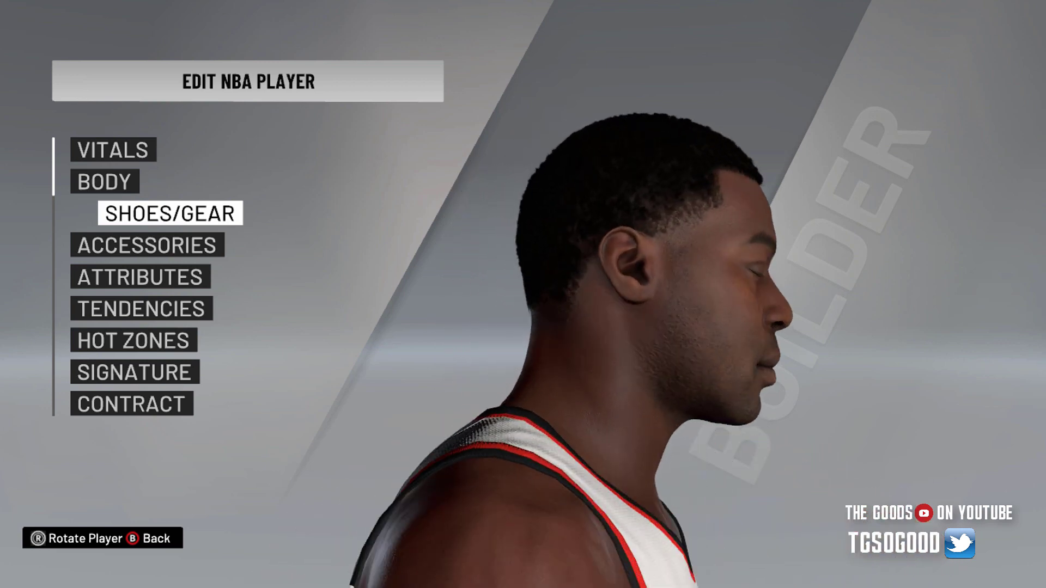
{"action": "key", "text": "Right"}
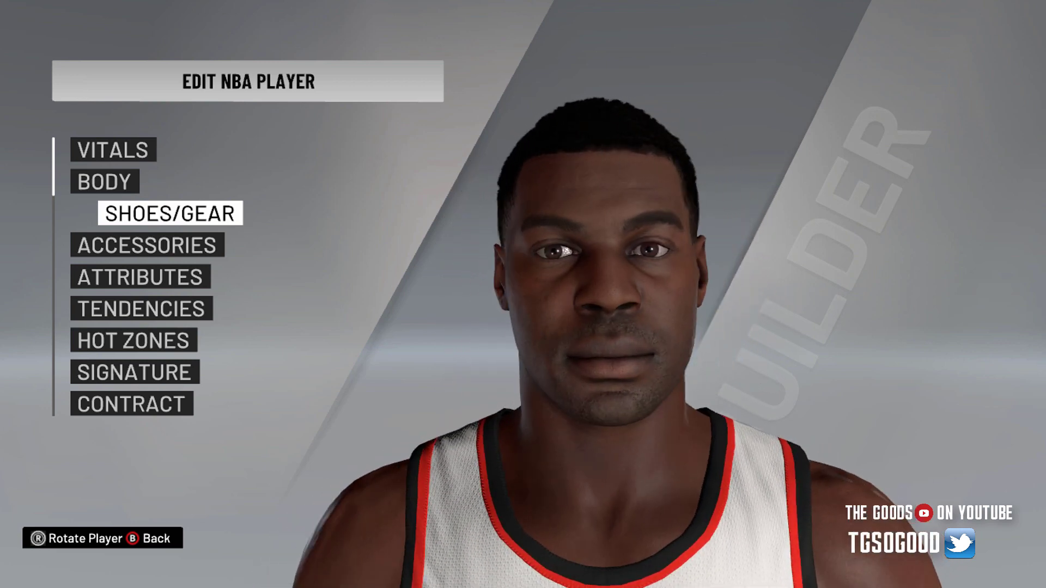
Step: Move the menu focus to Body and bring the Cheat Engine table forward
{"action": "key", "text": "Up"}
{"action": "key", "text": "Up"}
{"action": "key", "text": "Down"}
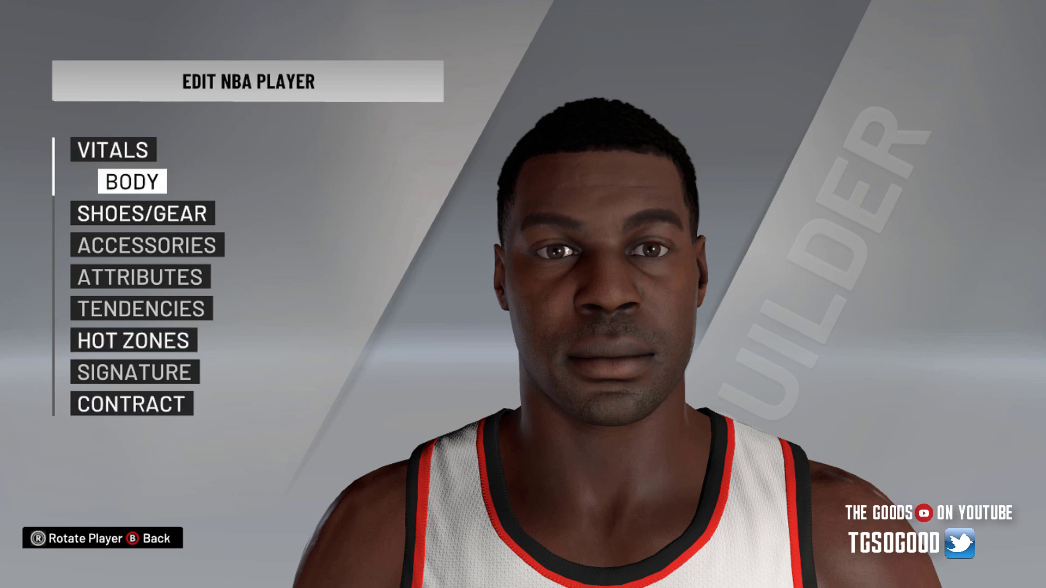
{"action": "key", "text": "alt+Tab"}
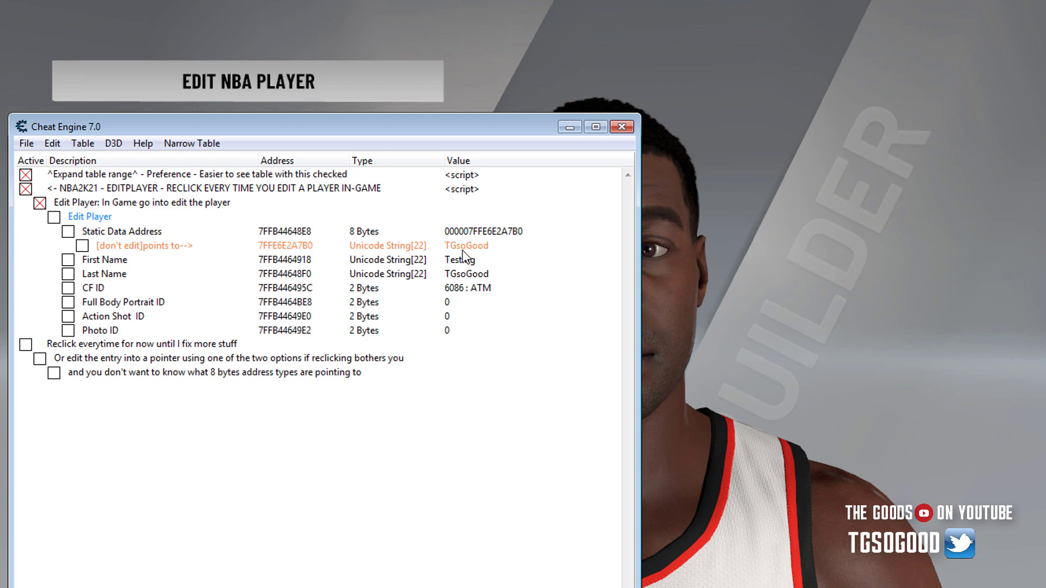
Step: Open the CF ID value editor and expand its face ID dropdown list
{"action": "double_click", "coordinate": [468, 286]}
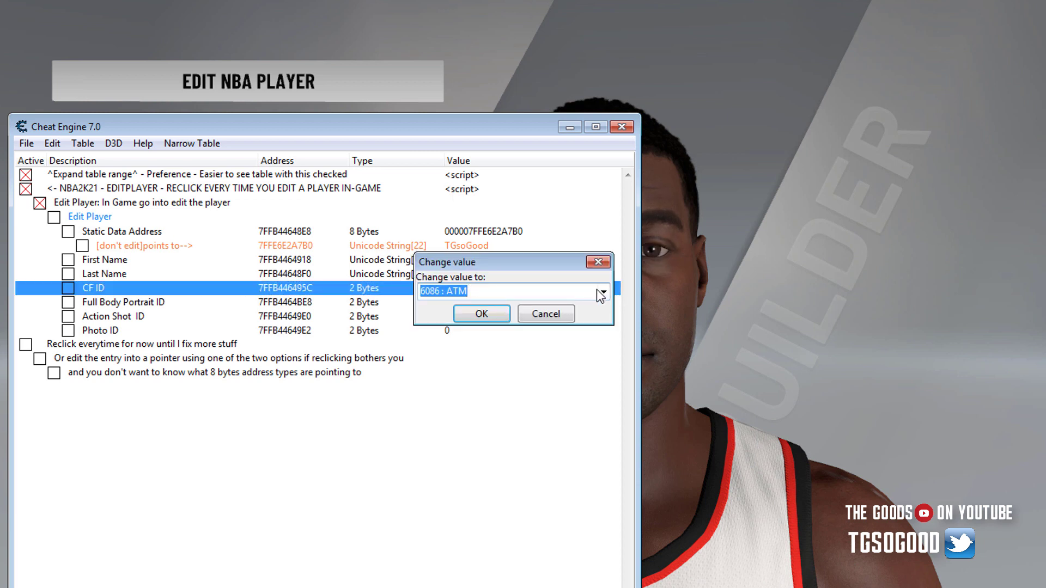
{"action": "left_click", "coordinate": [603, 295]}
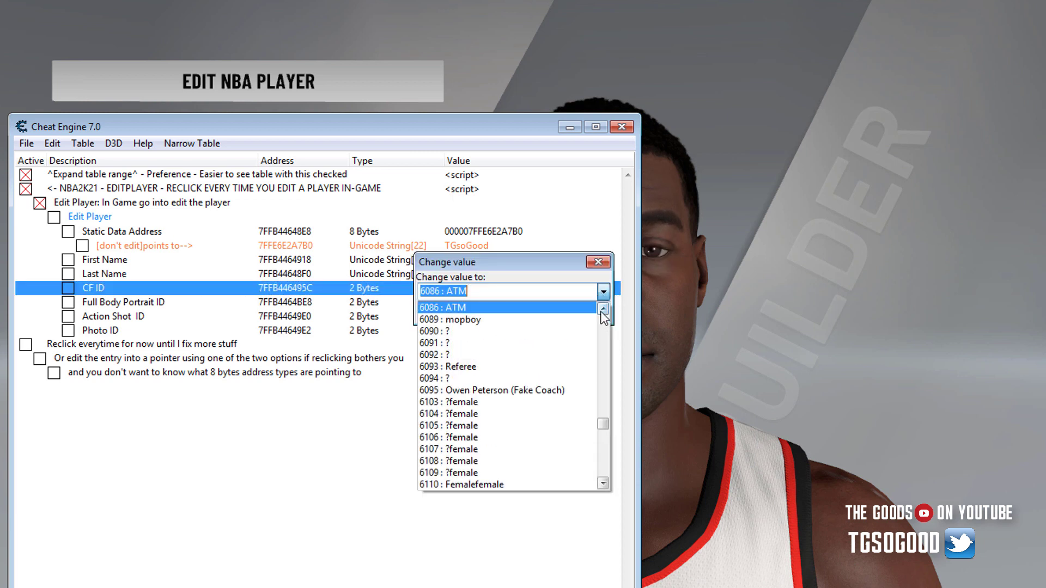
{"action": "left_click", "coordinate": [603, 309]}
{"action": "left_click", "coordinate": [603, 310]}
{"action": "left_click", "coordinate": [602, 310]}
{"action": "left_click", "coordinate": [603, 309]}
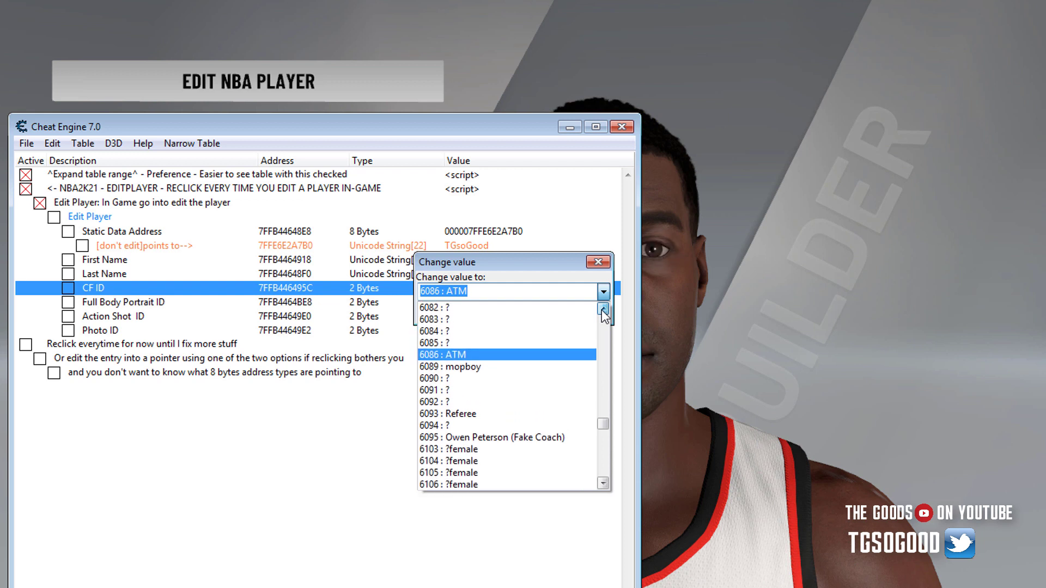
{"action": "left_click", "coordinate": [603, 310]}
{"action": "left_click", "coordinate": [603, 309]}
{"action": "left_click", "coordinate": [603, 309]}
{"action": "left_click", "coordinate": [602, 310]}
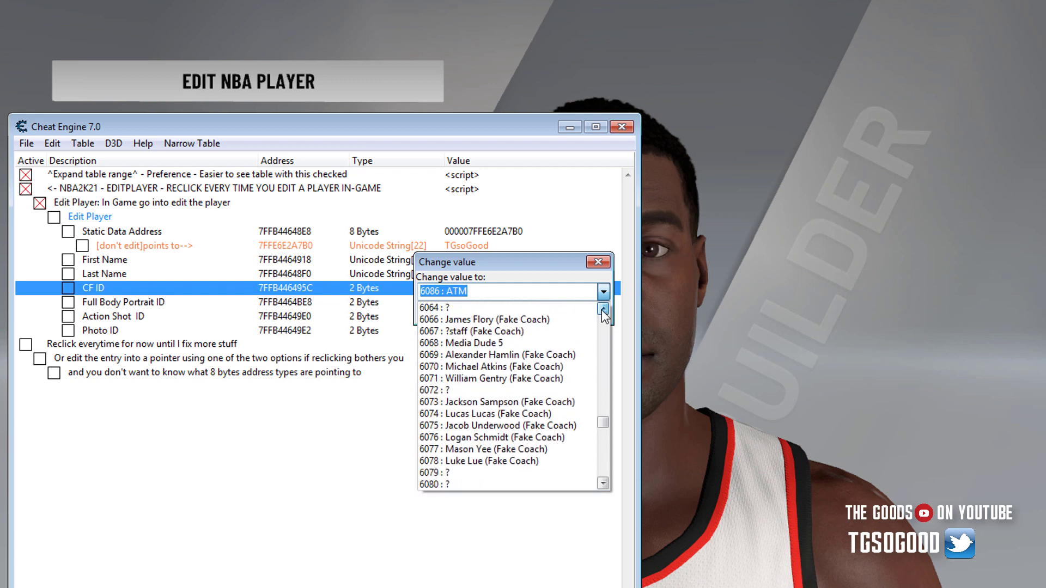
Step: Browse the face entries, then close the list with CF ID still at 6086 : ATM
{"action": "left_click_drag", "start_coordinate": [601, 309], "coordinate": [601, 311]}
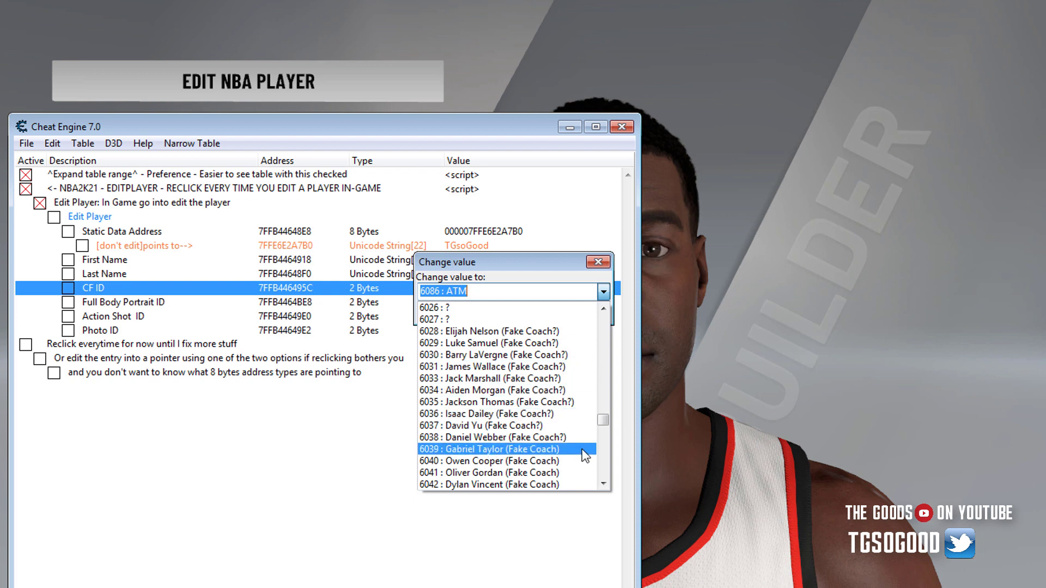
{"action": "left_click_drag", "start_coordinate": [600, 482], "coordinate": [602, 482]}
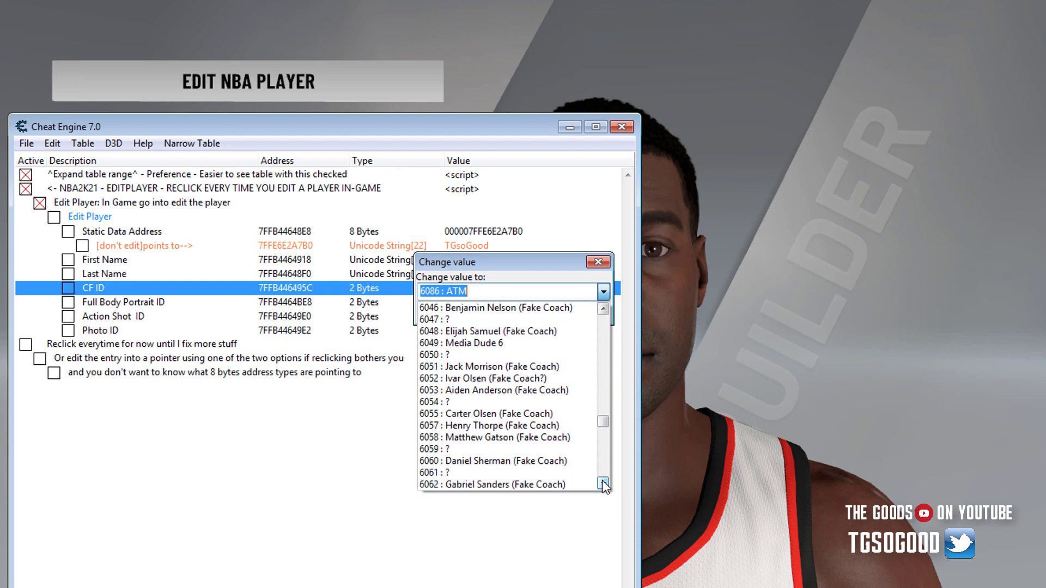
{"action": "left_click", "coordinate": [603, 309]}
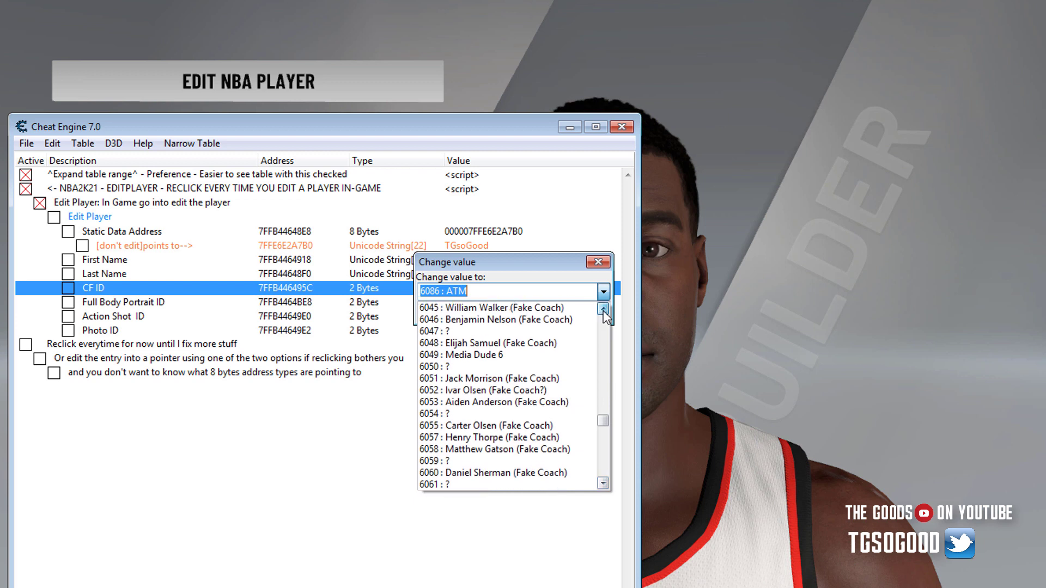
{"action": "left_click_drag", "start_coordinate": [603, 310], "coordinate": [603, 311]}
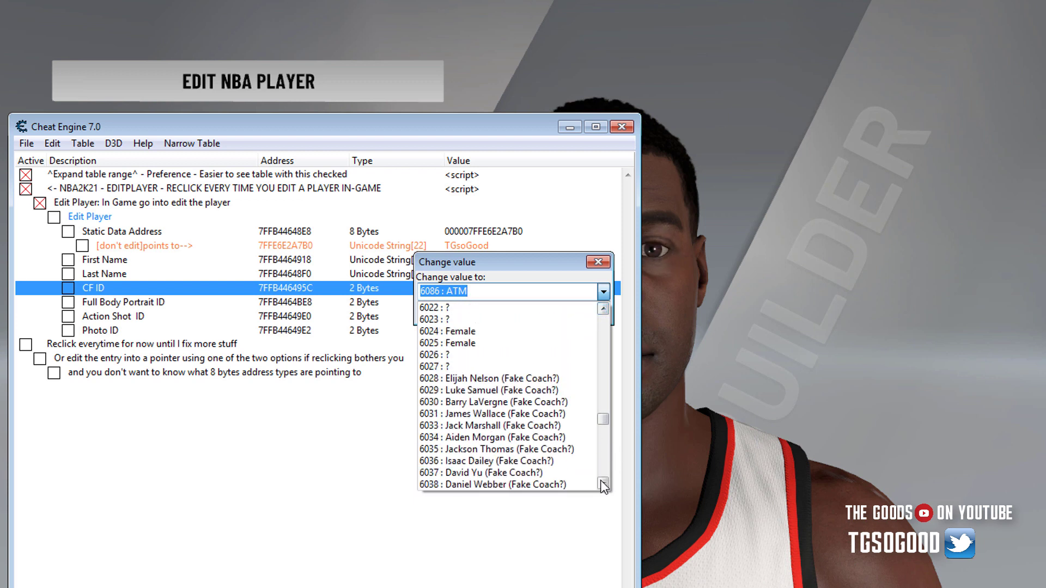
{"action": "left_click_drag", "start_coordinate": [603, 484], "coordinate": [604, 487]}
{"action": "left_click_drag", "start_coordinate": [603, 307], "coordinate": [603, 307]}
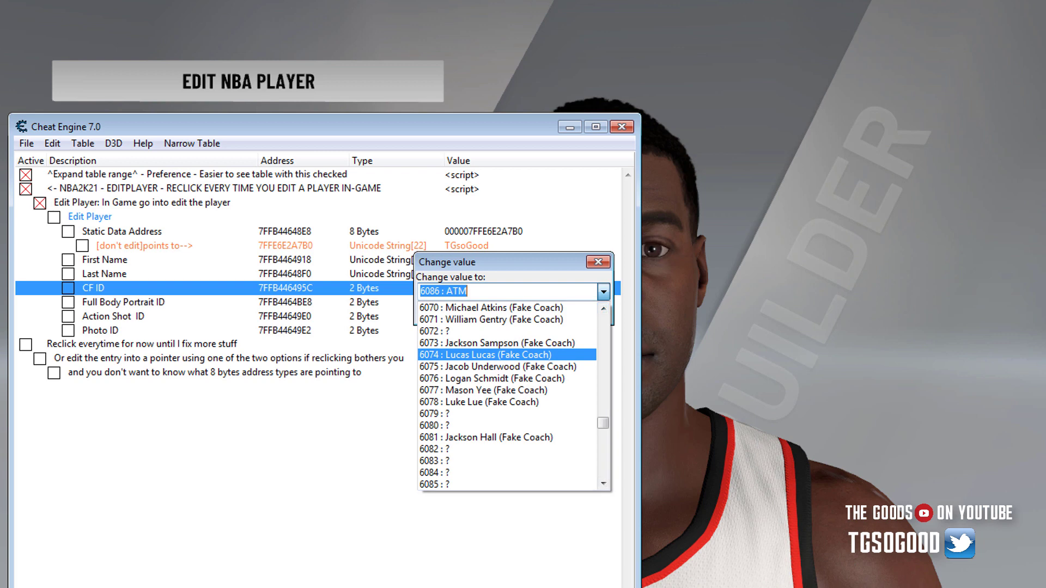
{"action": "left_click", "coordinate": [507, 280]}
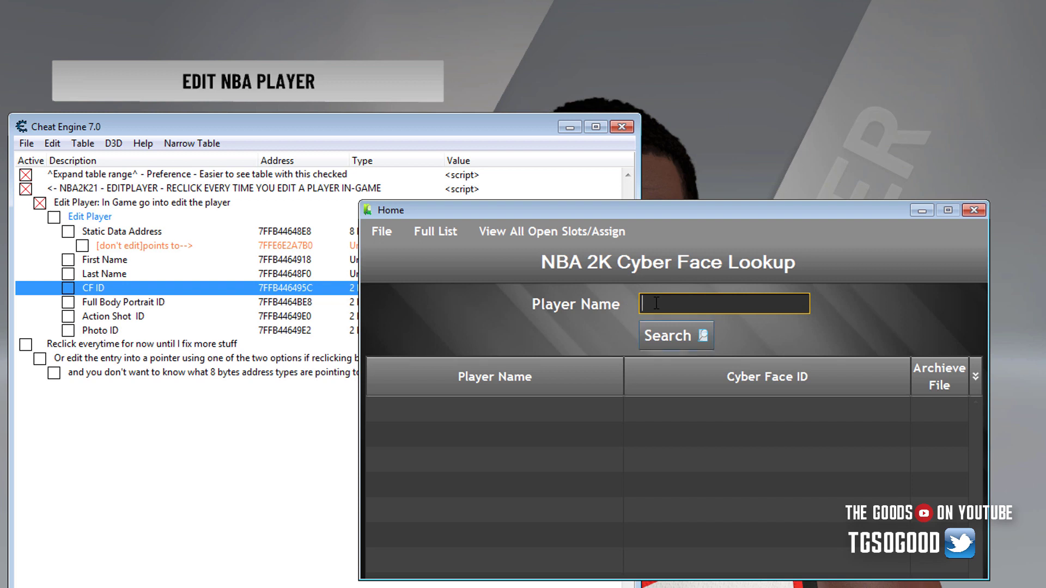
Step: Search 'Freq' in Cyber Face Lookup, then set CF ID to 6120 : Frequency Vibrations and return to the game
{"action": "type", "text": "Fr"}
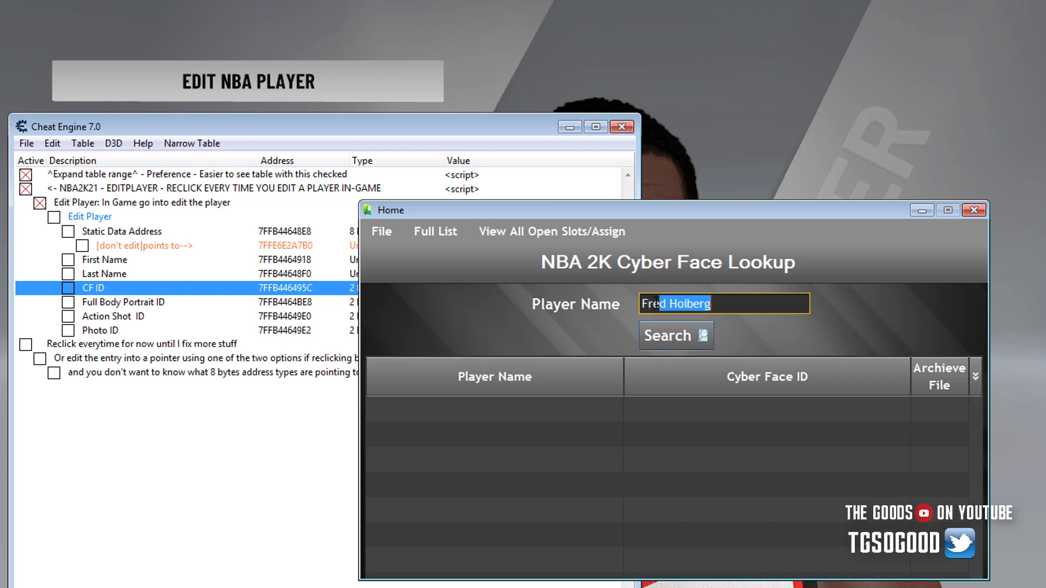
{"action": "type", "text": "eq"}
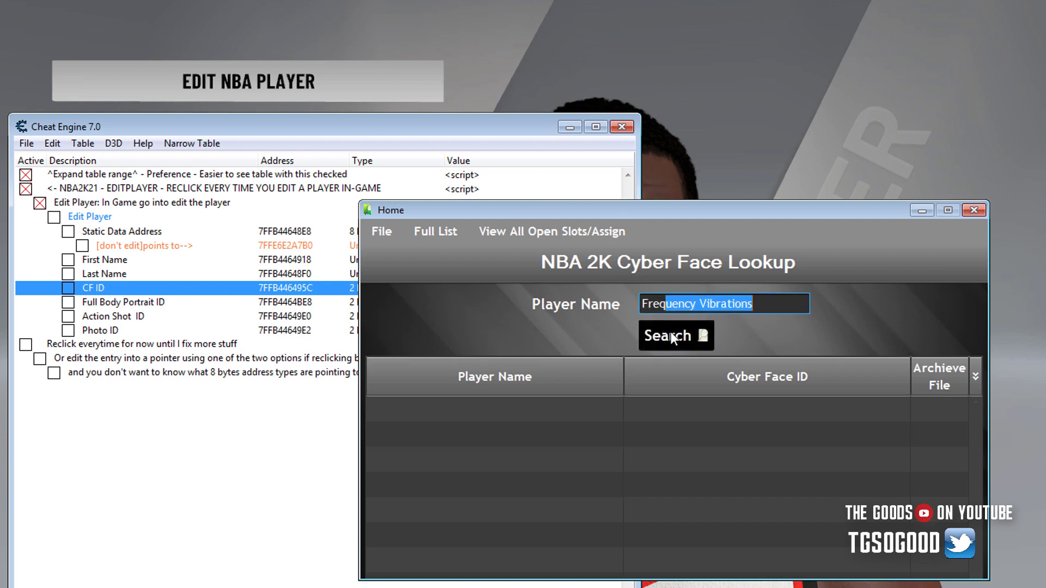
{"action": "left_click", "coordinate": [671, 333]}
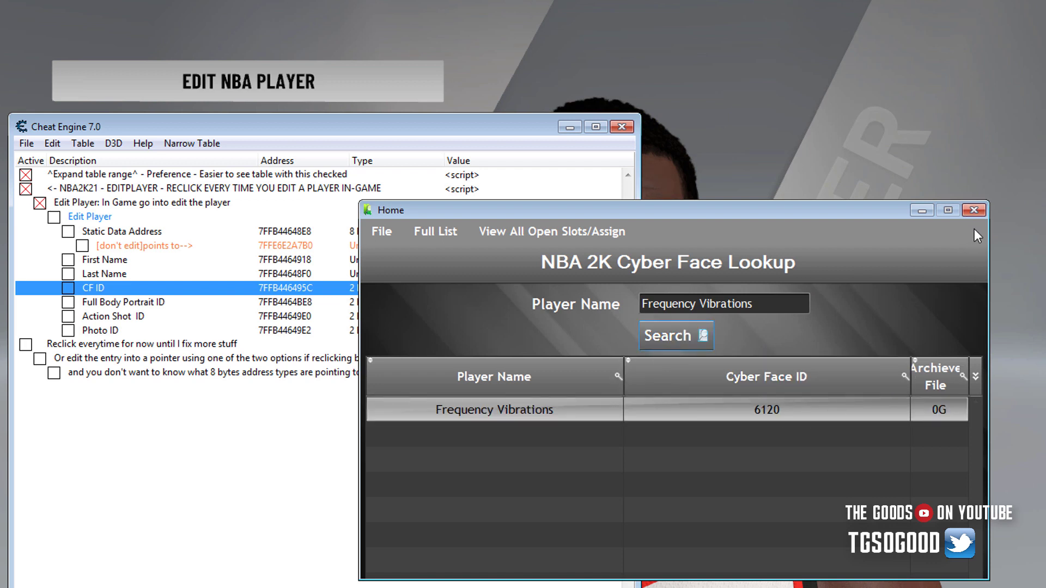
{"action": "left_click", "coordinate": [974, 211]}
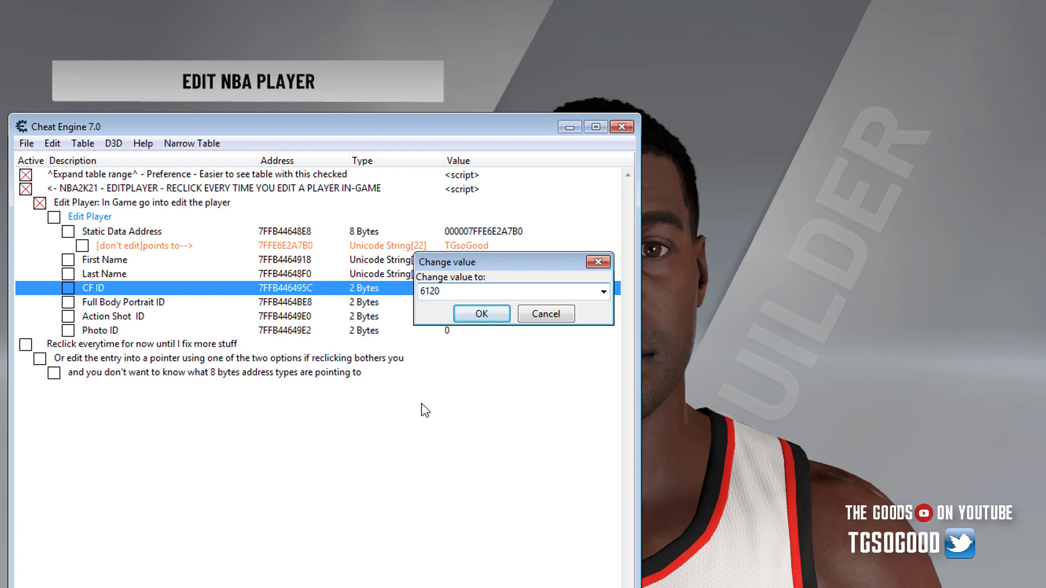
{"action": "left_click", "coordinate": [481, 314]}
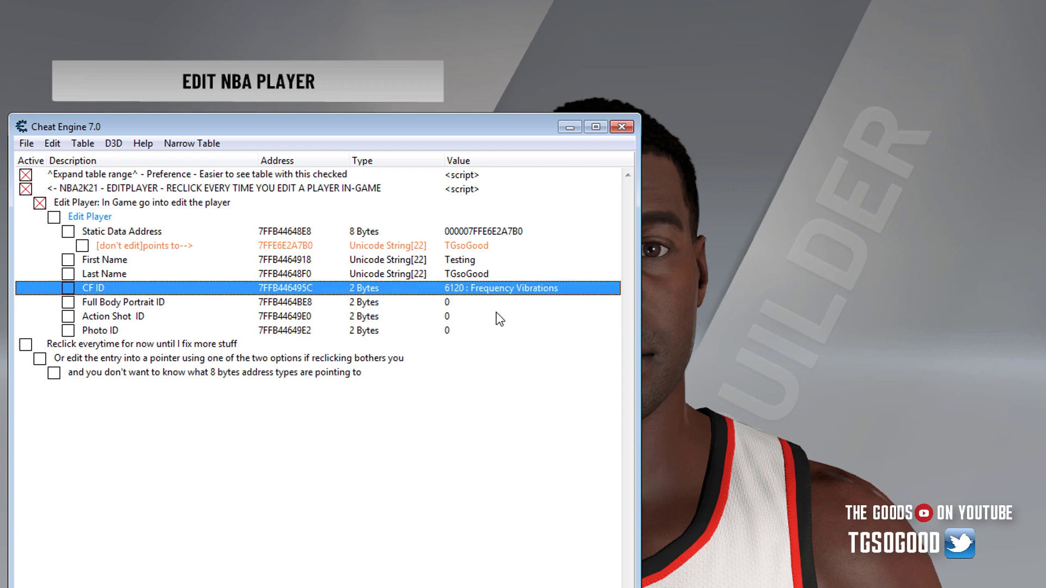
{"action": "left_click", "coordinate": [827, 279]}
Step: Reload the player through Shoes/Gear to show the short-haired, goateed face
{"action": "key", "text": "Down"}
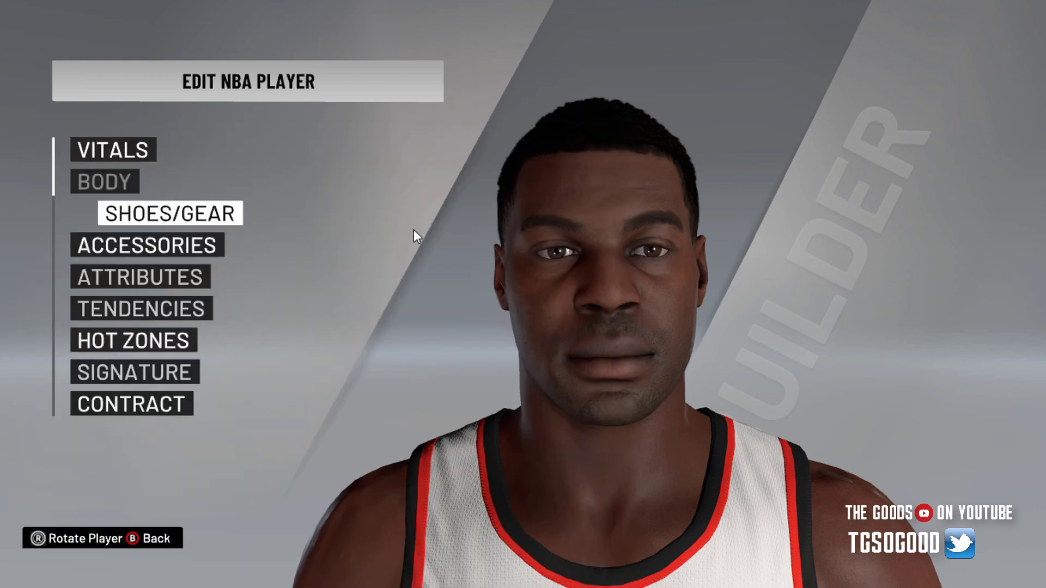
{"action": "key", "text": "Return"}
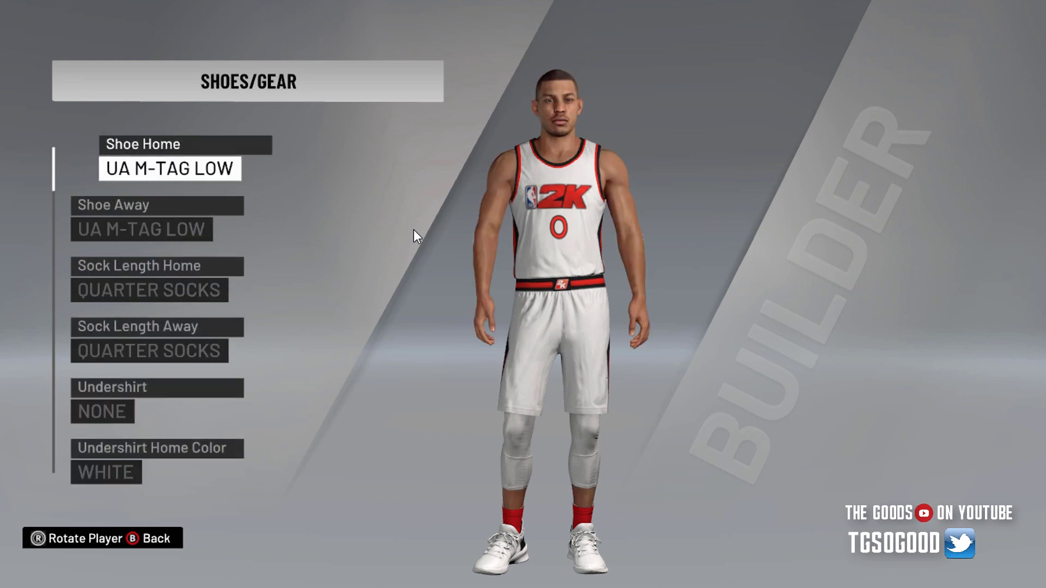
{"action": "key", "text": "Escape"}
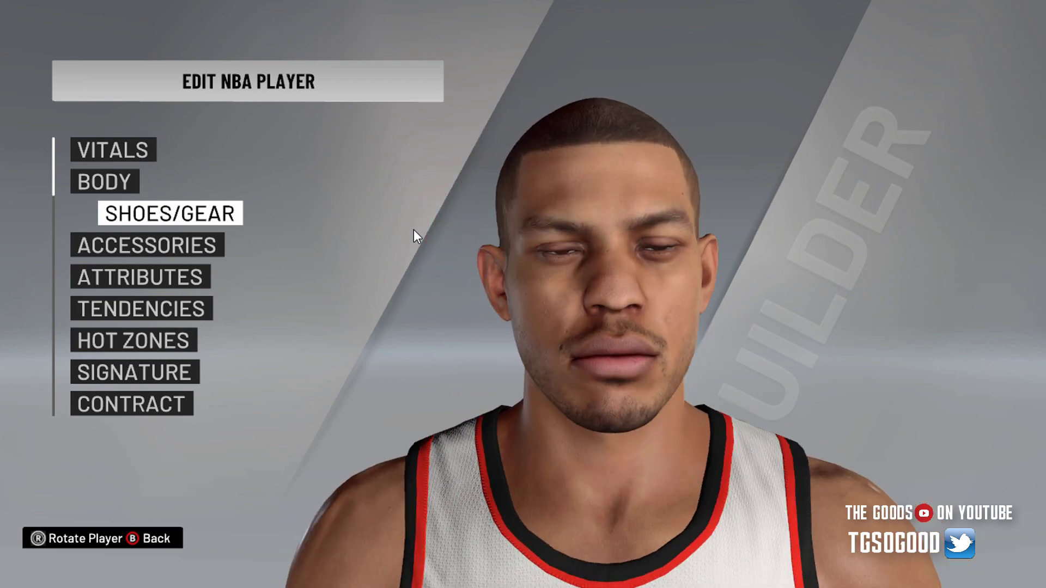
Step: Cancel the Done customizing? prompt to keep editing, and bring Cheat Engine forward
{"action": "key", "text": "Escape"}
{"action": "key", "text": "Down"}
{"action": "key", "text": "Down"}
{"action": "key", "text": "Return"}
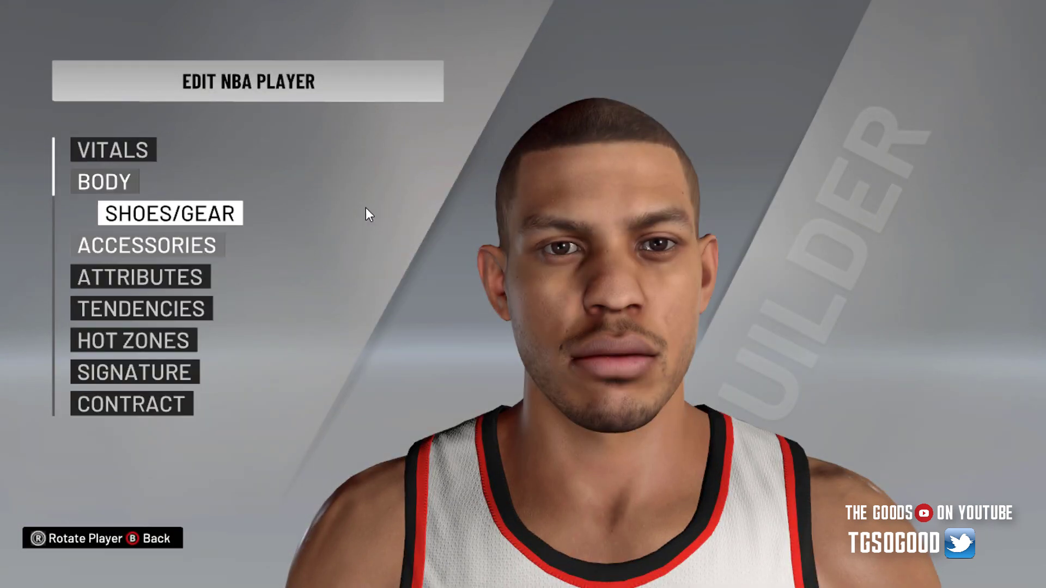
{"action": "key", "text": "alt+Tab"}
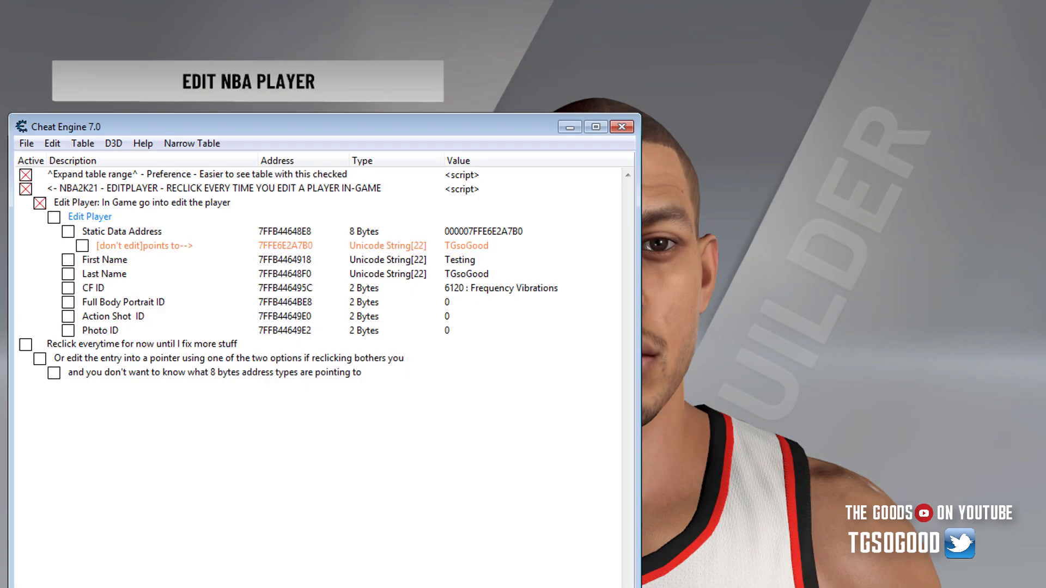
Step: Open the CF ID value editor and its face ID dropdown
{"action": "double_click", "coordinate": [495, 295]}
{"action": "left_click", "coordinate": [602, 293]}
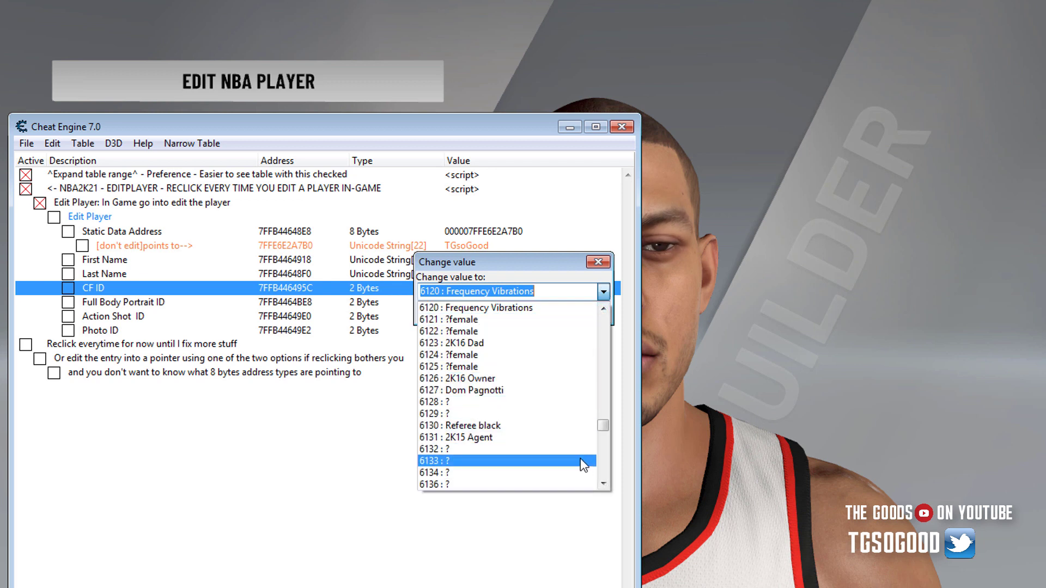
{"action": "left_click", "coordinate": [604, 309]}
{"action": "left_click", "coordinate": [603, 308]}
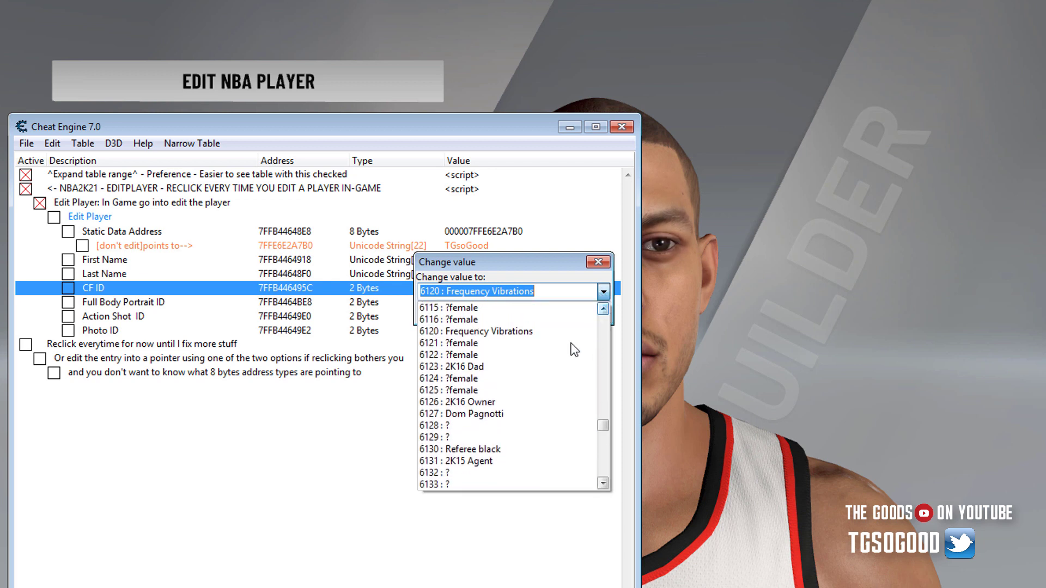
Step: Select 6201 : Shammy Wells (MC 2K18) as the CF ID, confirm, and reload via Shoes/Gear
{"action": "scroll", "coordinate": [602, 484], "scroll_direction": "down", "scroll_amount": 4}
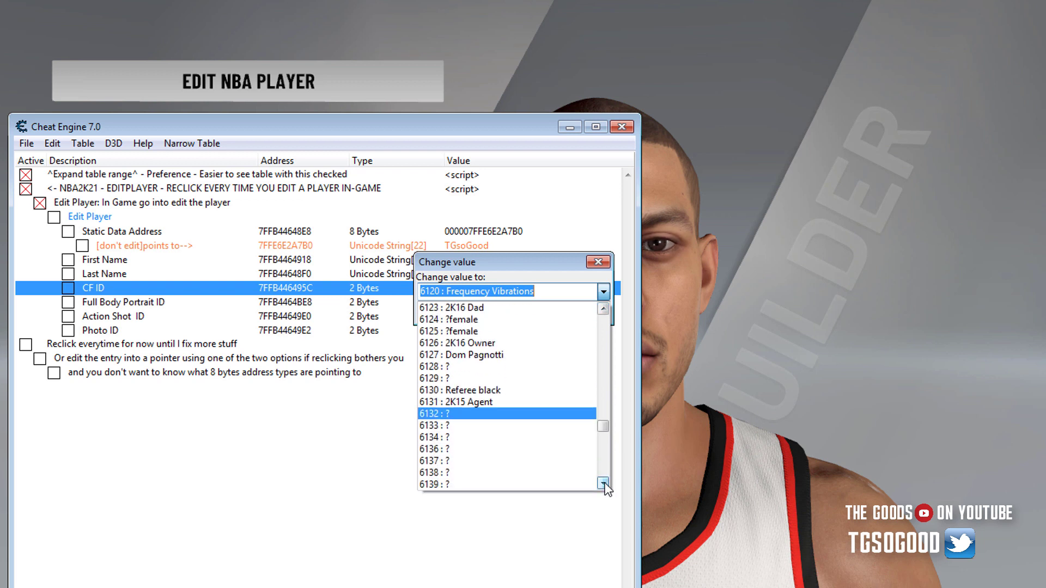
{"action": "scroll", "coordinate": [602, 484], "scroll_direction": "down", "scroll_amount": 2}
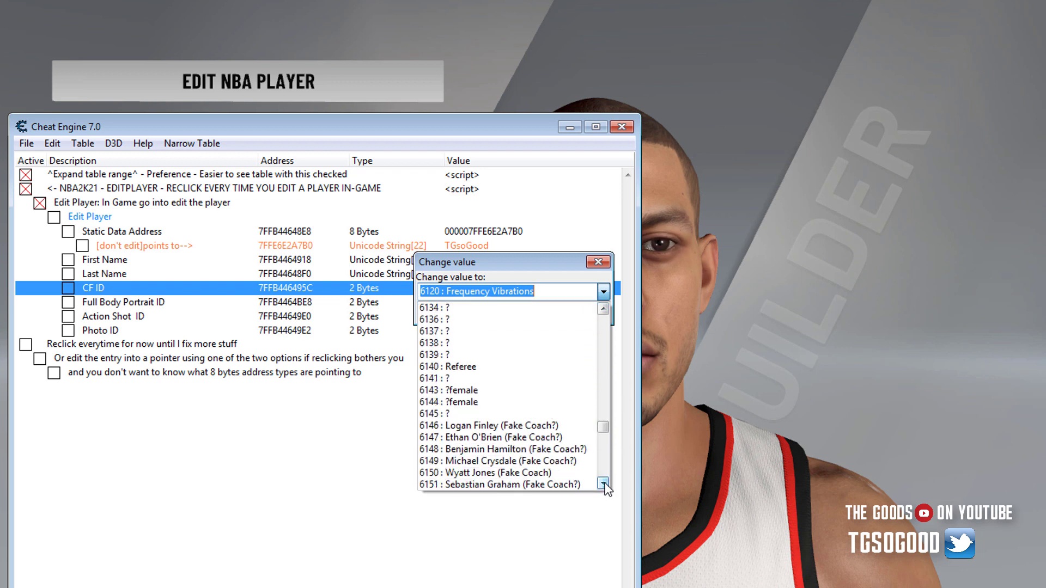
{"action": "scroll", "coordinate": [602, 484], "scroll_direction": "down", "scroll_amount": 2}
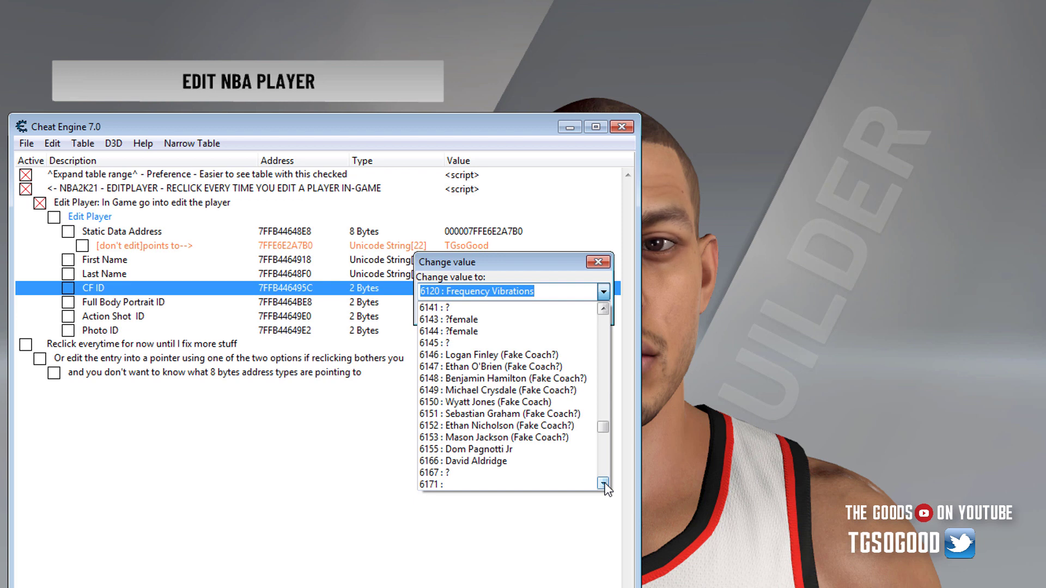
{"action": "scroll", "coordinate": [603, 485], "scroll_direction": "down", "scroll_amount": 4}
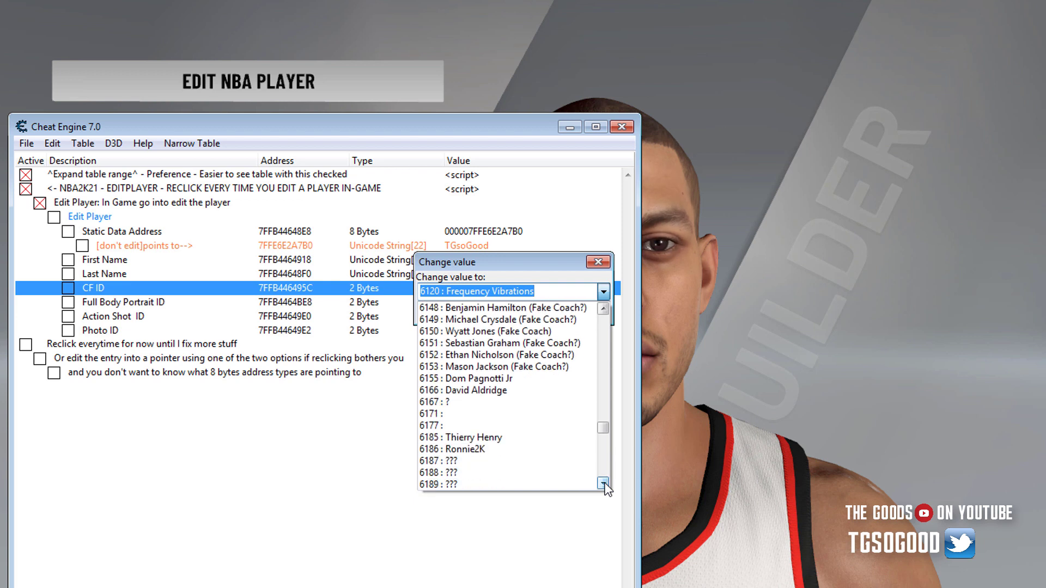
{"action": "scroll", "coordinate": [602, 484], "scroll_direction": "down", "scroll_amount": 1}
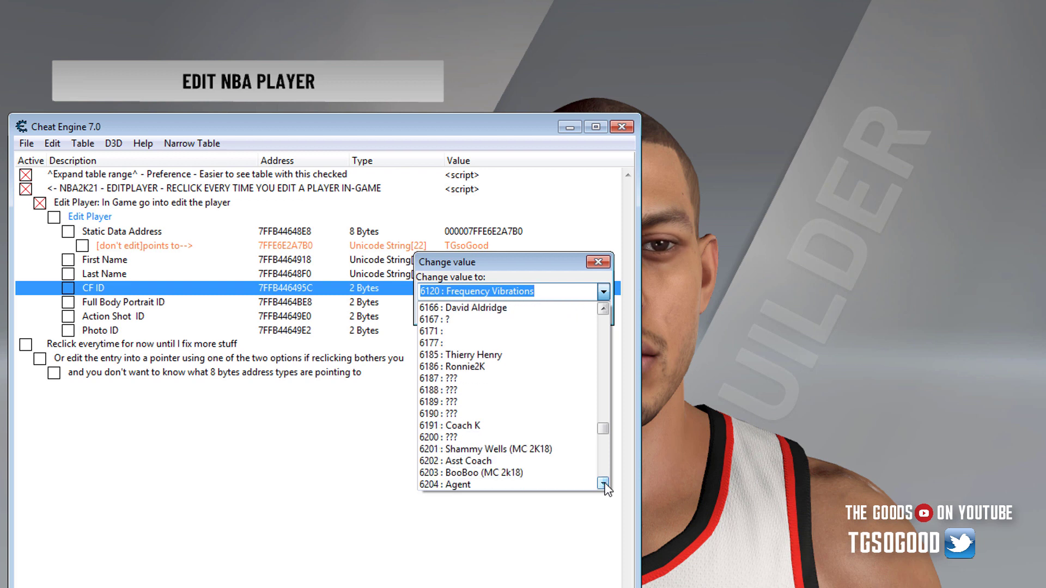
{"action": "scroll", "coordinate": [603, 484], "scroll_direction": "down", "scroll_amount": 2}
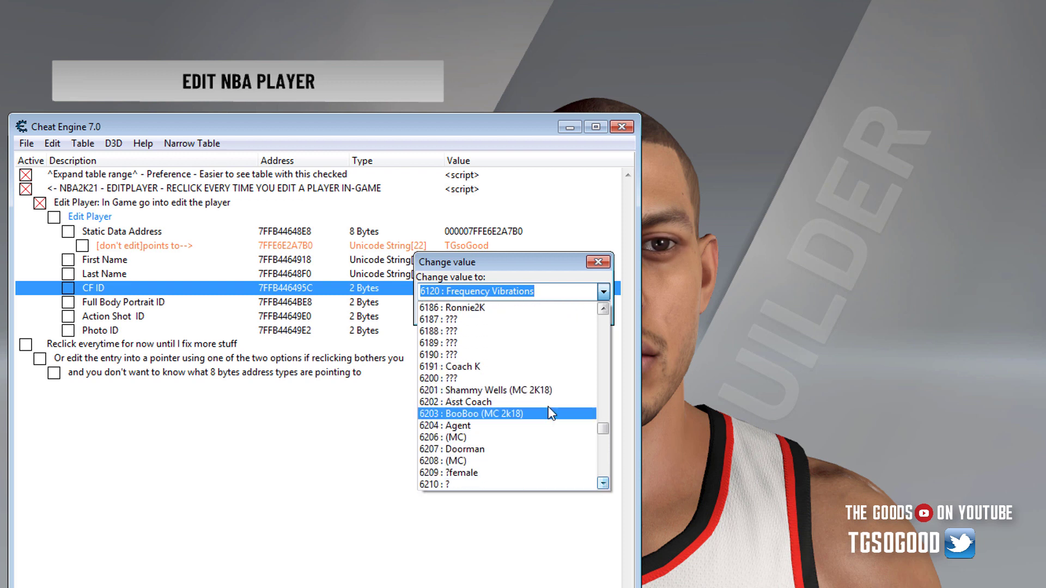
{"action": "left_click", "coordinate": [545, 391]}
{"action": "left_click", "coordinate": [482, 314]}
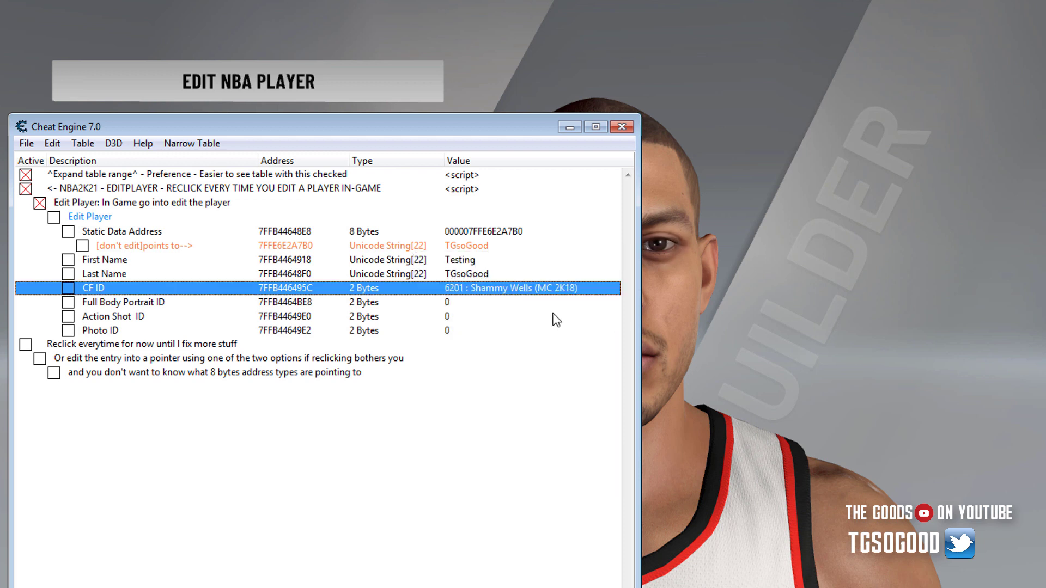
{"action": "left_click", "coordinate": [701, 211]}
{"action": "key", "text": "Return"}
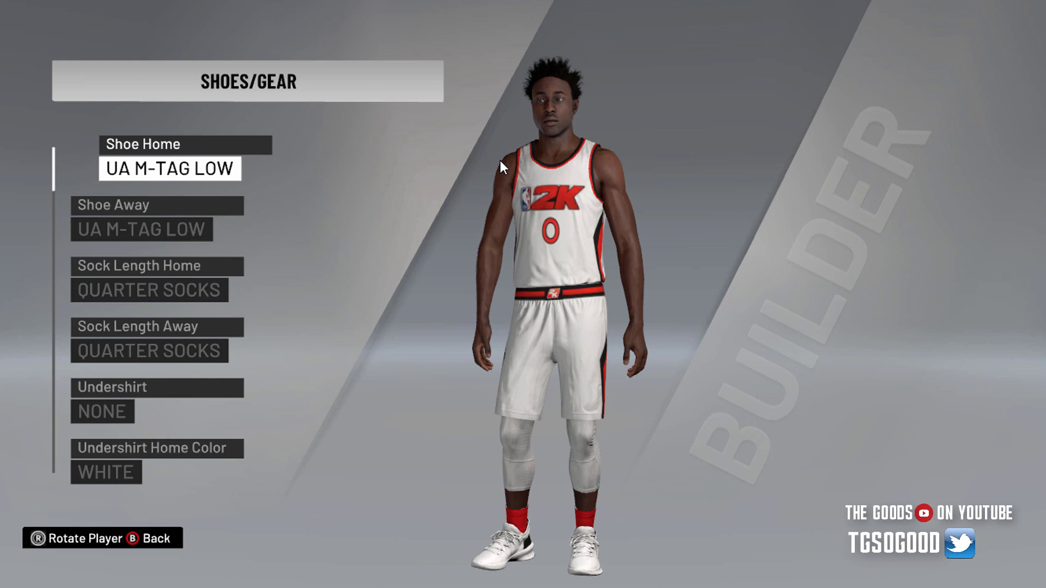
Step: Set CF ID to face 6186 and back out of Shoes/Gear to show the full-bearded face
{"action": "key", "text": "alt+Tab"}
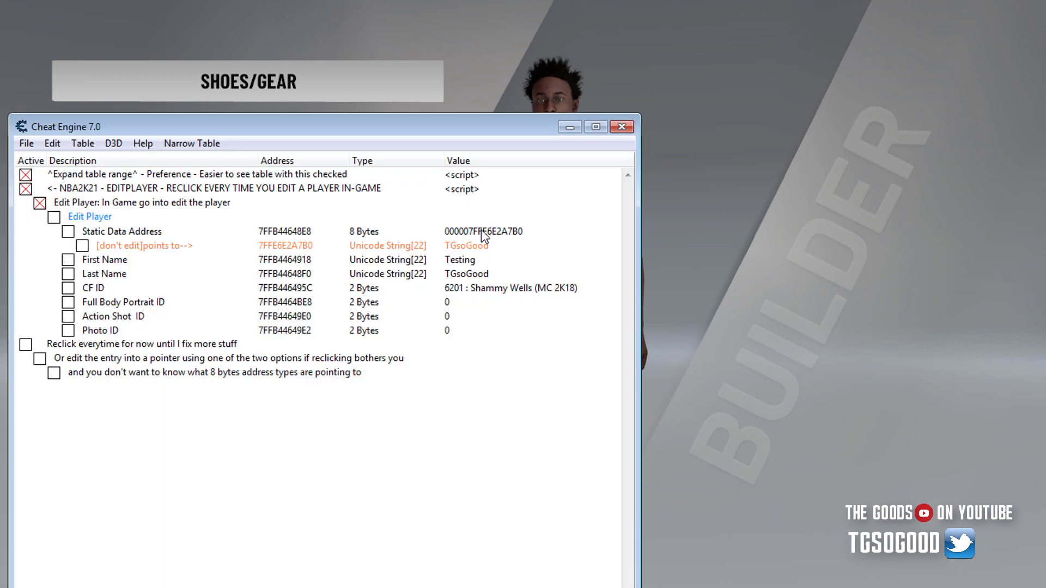
{"action": "double_click", "coordinate": [484, 287]}
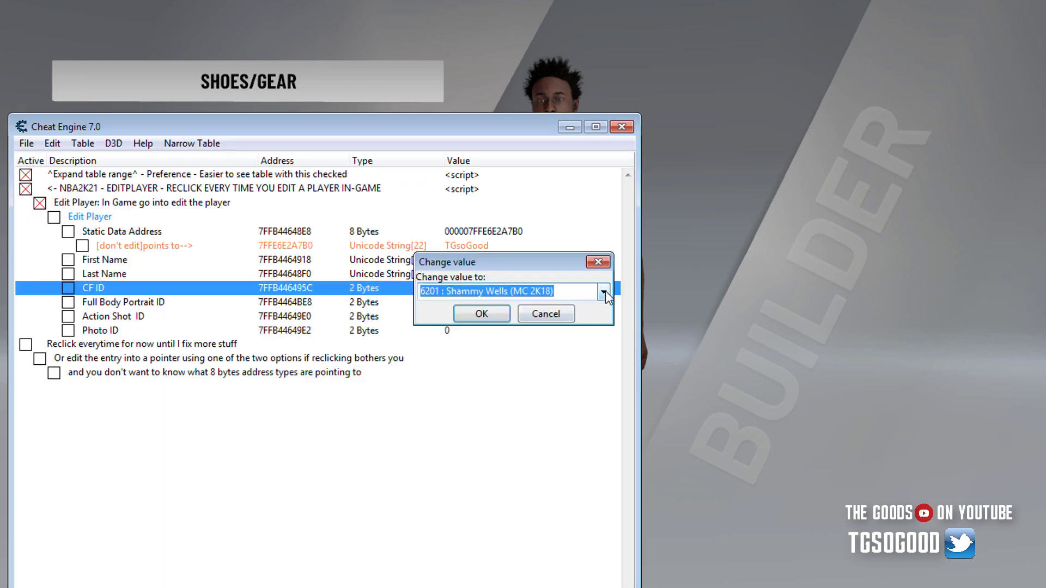
{"action": "left_click", "coordinate": [604, 292]}
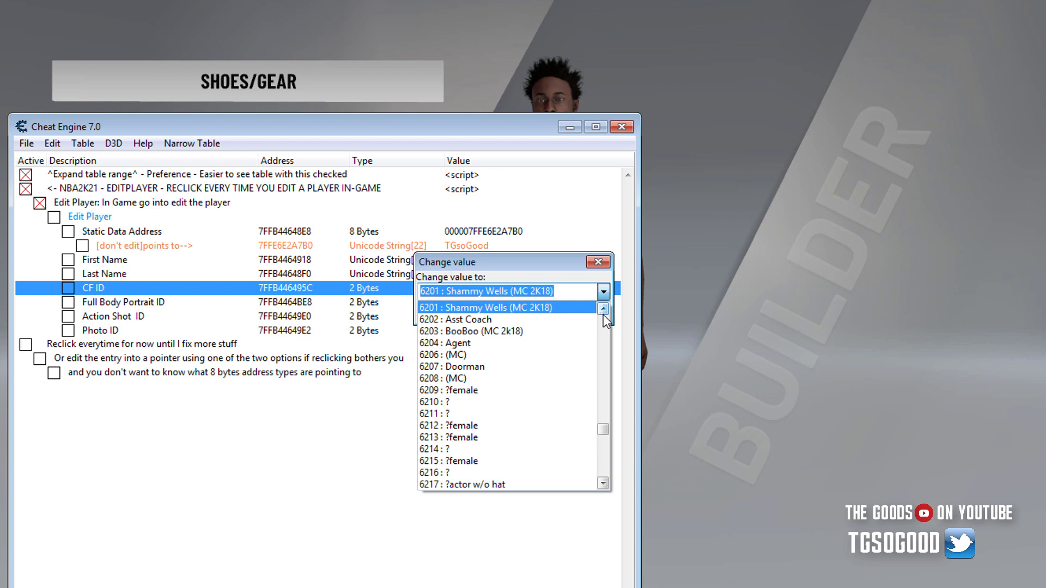
{"action": "scroll", "coordinate": [603, 315], "scroll_direction": "up", "scroll_amount": 5}
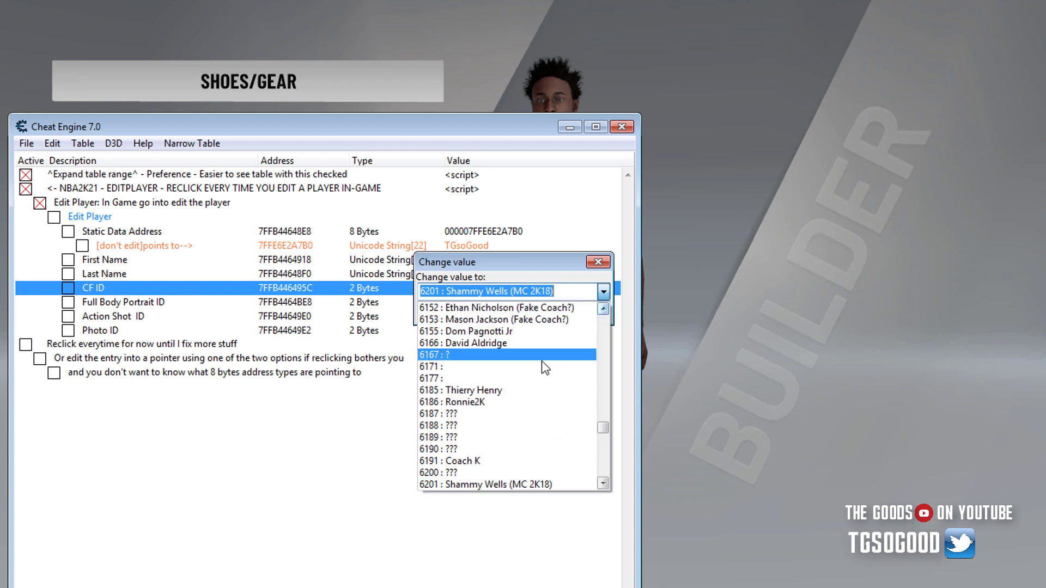
{"action": "left_click", "coordinate": [507, 402]}
{"action": "left_click", "coordinate": [507, 314]}
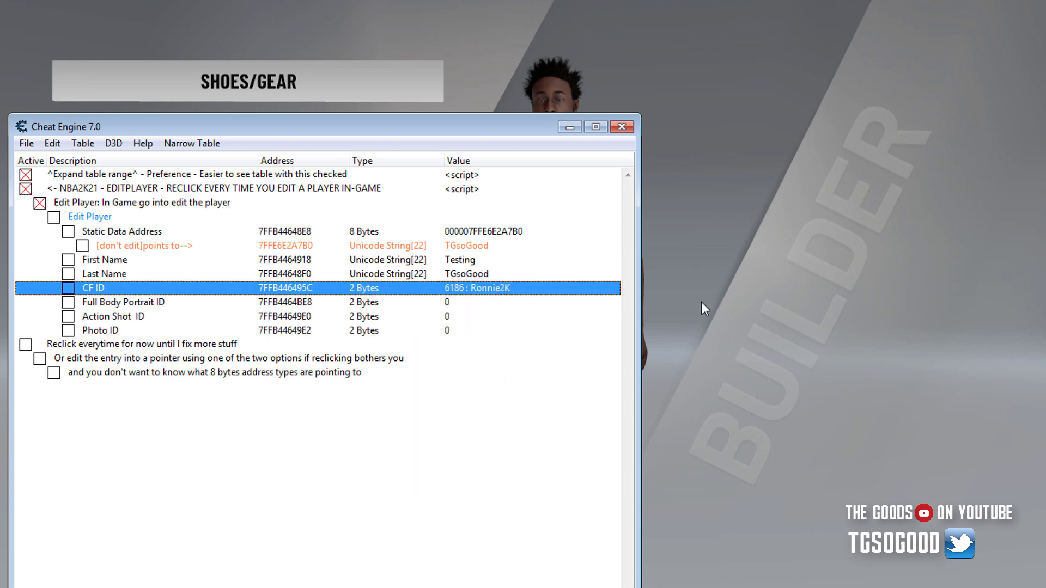
{"action": "left_click", "coordinate": [701, 302]}
{"action": "key", "text": "Up"}
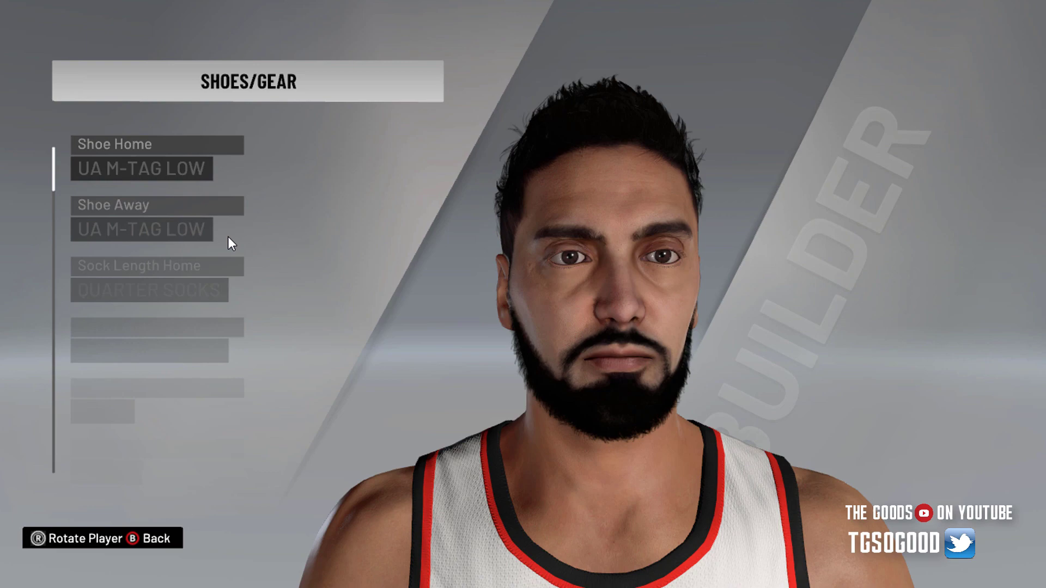
{"action": "key", "text": "Escape"}
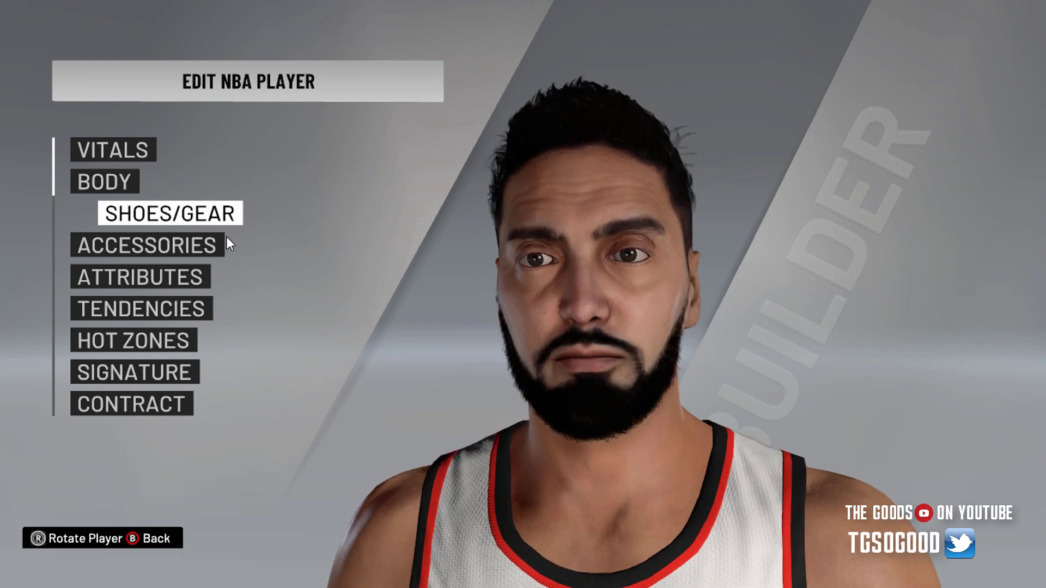
Step: Open the Done customizing? prompt and dismiss it to keep editing
{"action": "key", "text": "Escape"}
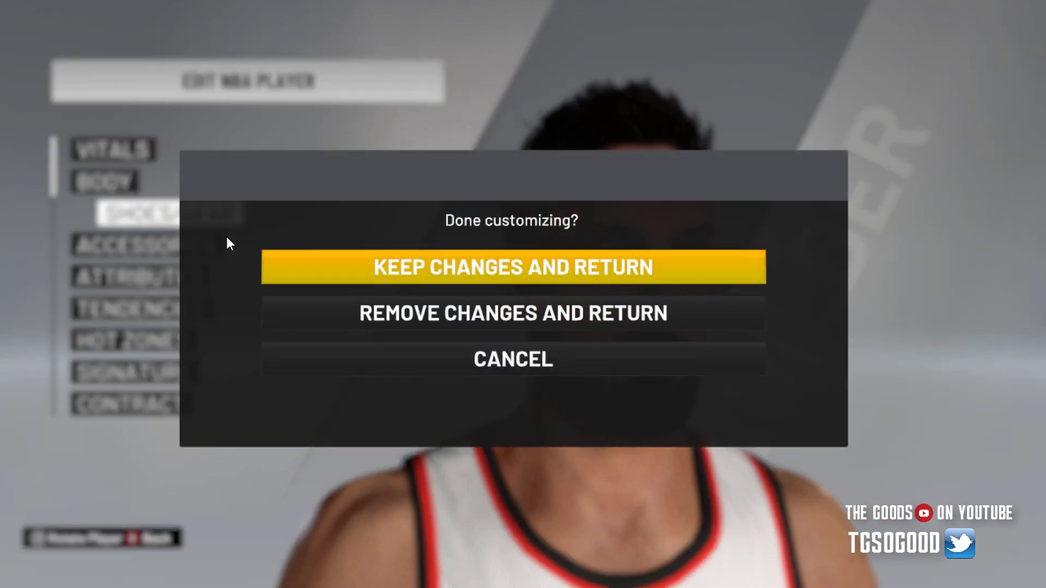
{"action": "key", "text": "Down"}
{"action": "key", "text": "Down"}
{"action": "key", "text": "Return"}
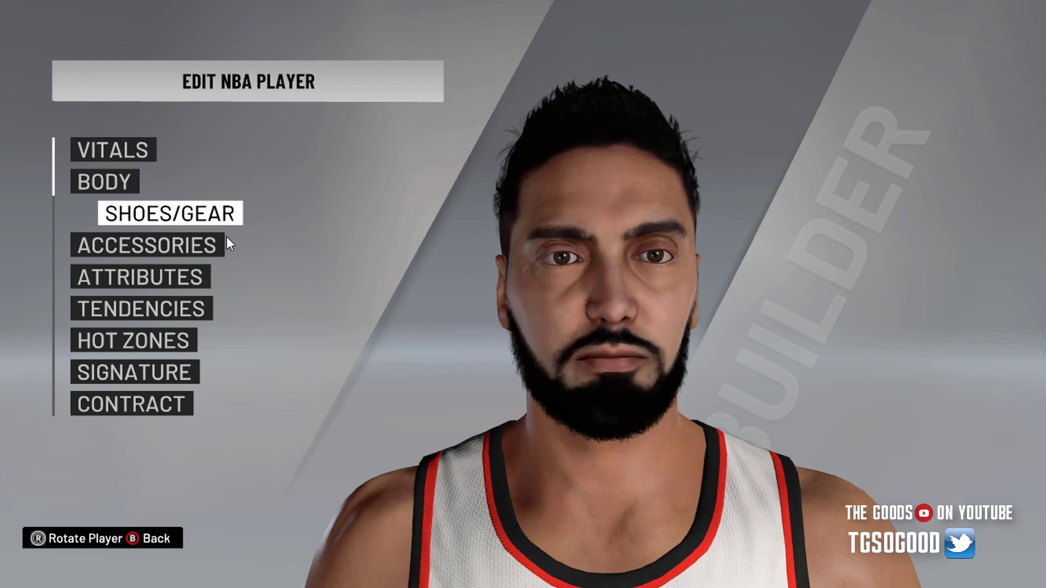
Step: Reopen and dismiss the prompt, then select COMPLETE to bring up the keep-changes prompt
{"action": "key", "text": "Escape"}
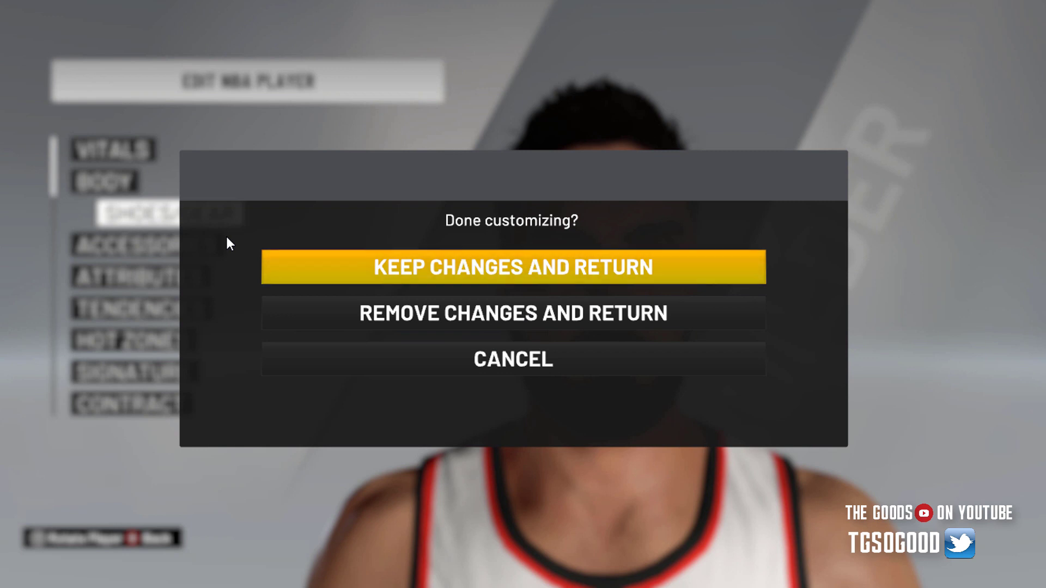
{"action": "key", "text": "Down"}
{"action": "key", "text": "Up"}
{"action": "key", "text": "Down"}
{"action": "key", "text": "Down"}
{"action": "key", "text": "Return"}
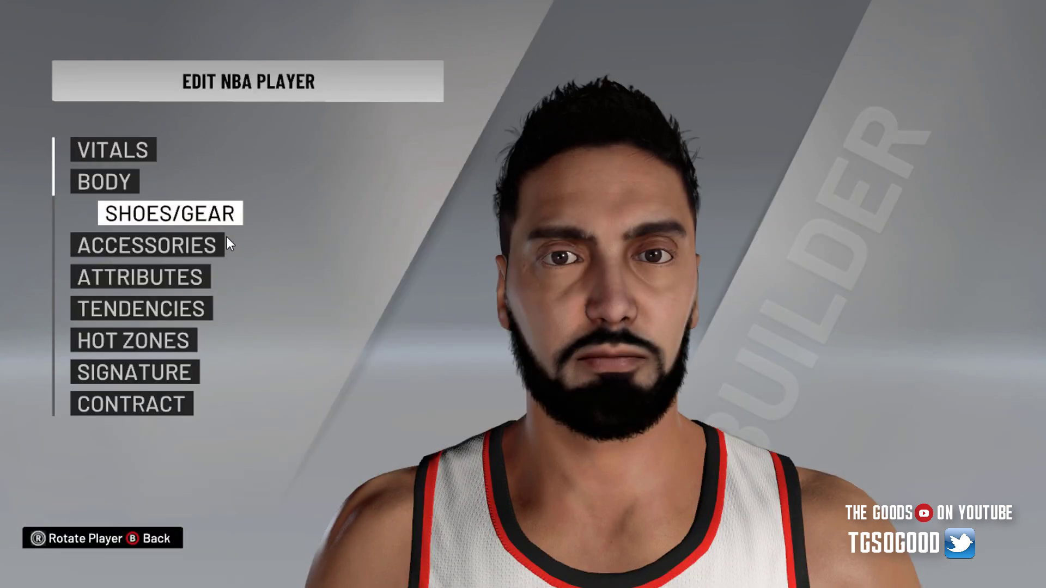
{"action": "key", "text": "Down"}
{"action": "key", "text": "Down"}
{"action": "key", "text": "Down"}
{"action": "key", "text": "Down"}
{"action": "key", "text": "Down"}
{"action": "key", "text": "Down"}
{"action": "key", "text": "Down"}
{"action": "key", "text": "Down"}
{"action": "key", "text": "Down"}
{"action": "key", "text": "Down"}
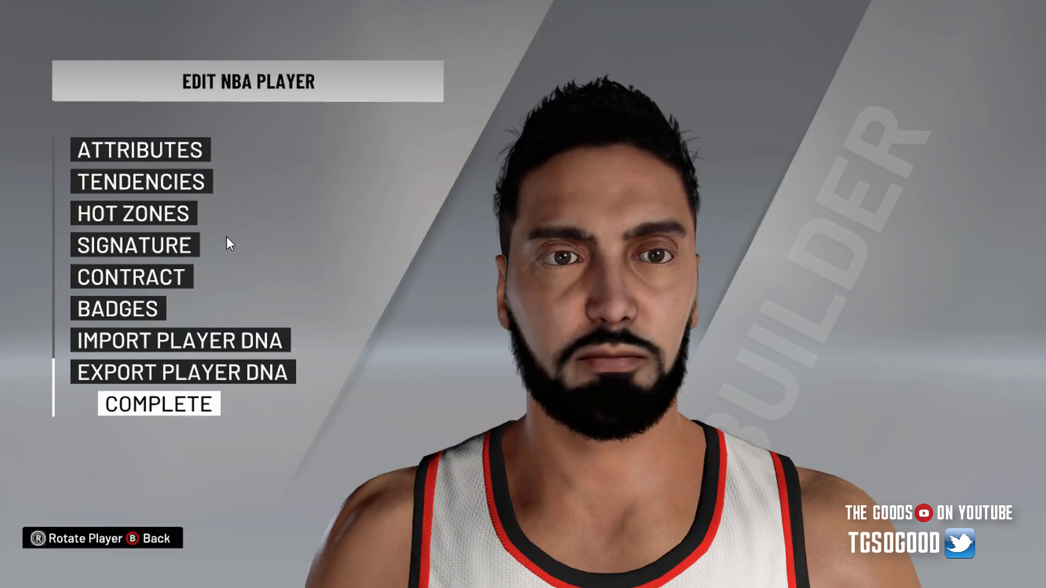
{"action": "key", "text": "Return"}
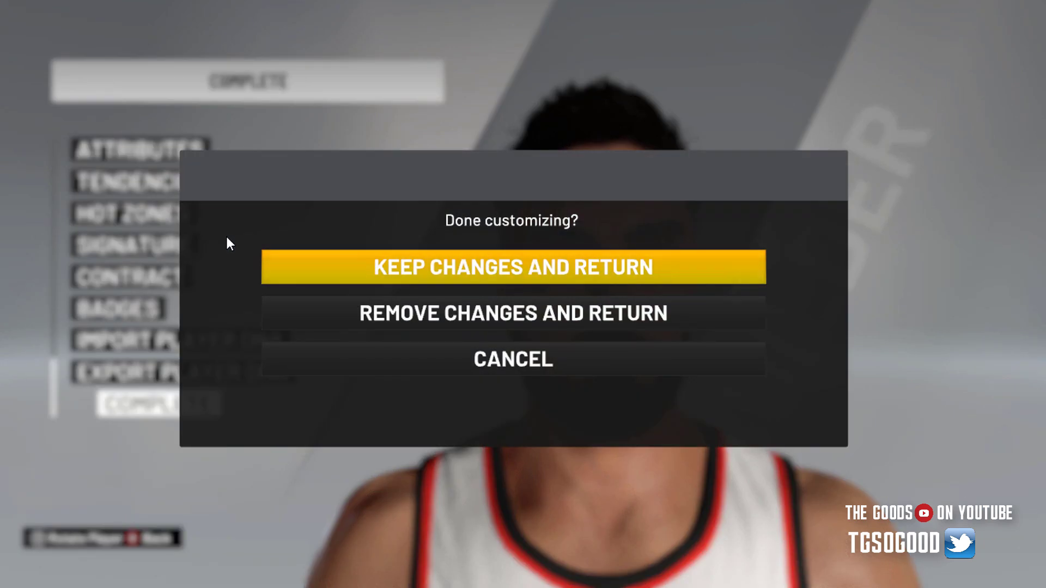